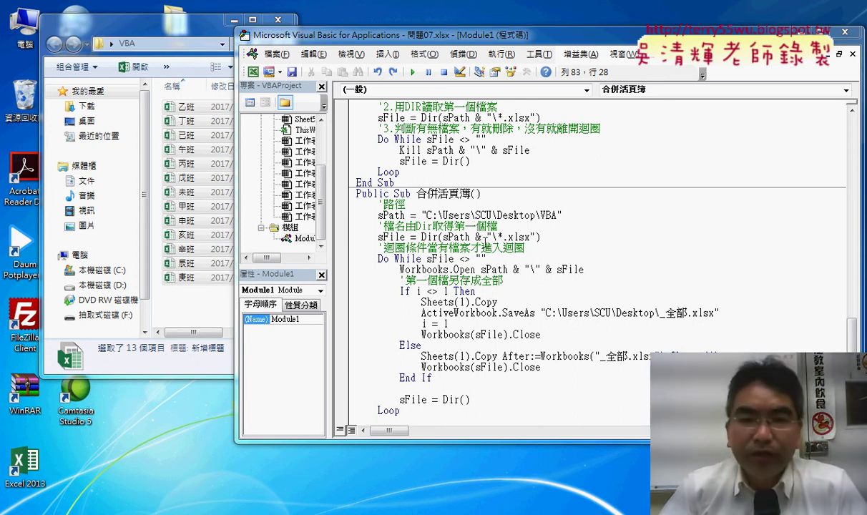
In the 合併活頁簿 code, mark up the class files, the desktop target and the _全部 output name
{"action": "left_click", "coordinate": [438, 194]}
{"action": "left_click", "coordinate": [528, 237]}
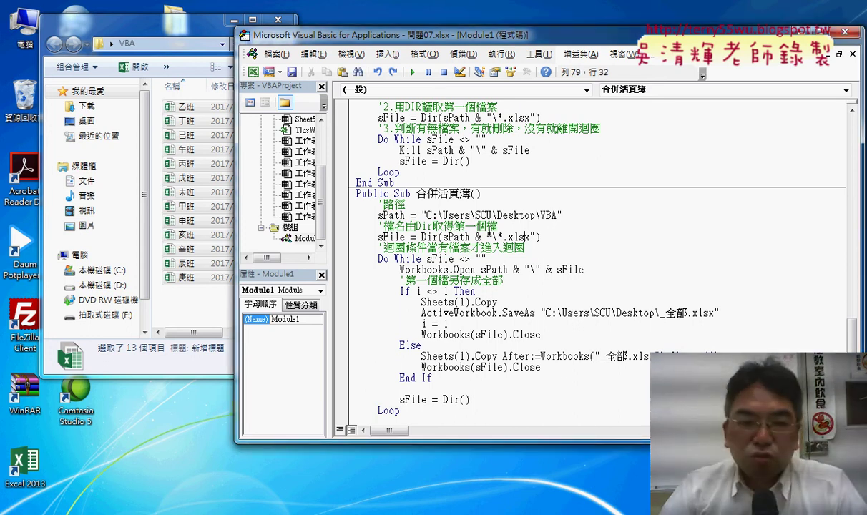
{"action": "left_click_drag", "start_coordinate": [143, 21], "coordinate": [239, 23]}
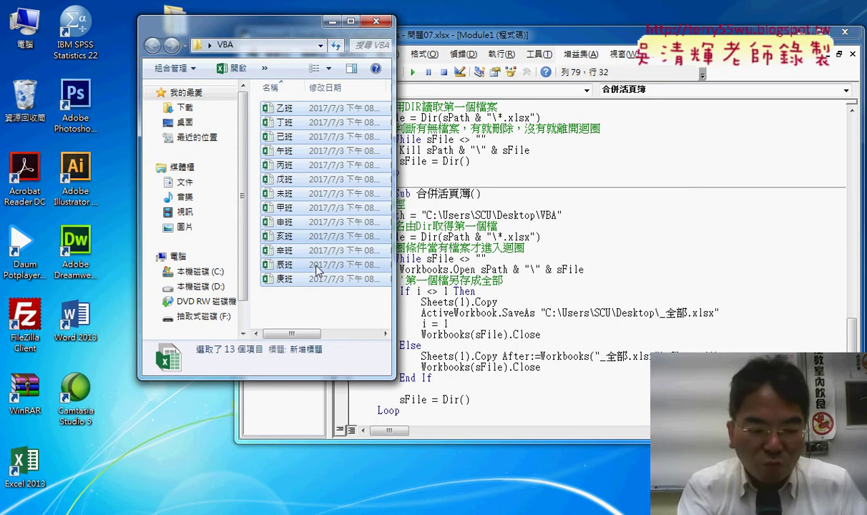
{"action": "mouse_move", "coordinate": [278, 290]}
{"action": "left_mouse_down"}
{"action": "mouse_move", "coordinate": [263, 82]}
{"action": "mouse_move", "coordinate": [276, 290]}
{"action": "mouse_move", "coordinate": [104, 429]}
{"action": "left_mouse_up"}
{"action": "left_click_drag", "start_coordinate": [113, 398], "coordinate": [125, 431]}
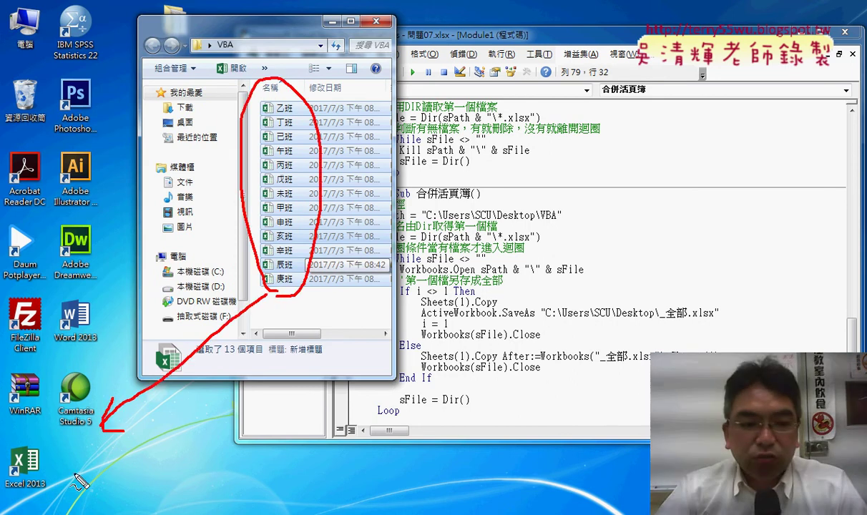
{"action": "left_click_drag", "start_coordinate": [74, 475], "coordinate": [87, 447]}
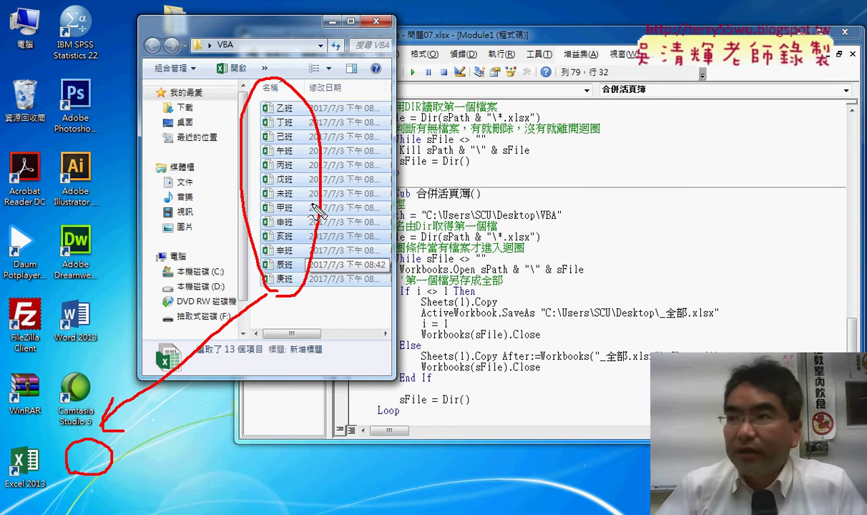
{"action": "left_click_drag", "start_coordinate": [666, 323], "coordinate": [697, 326]}
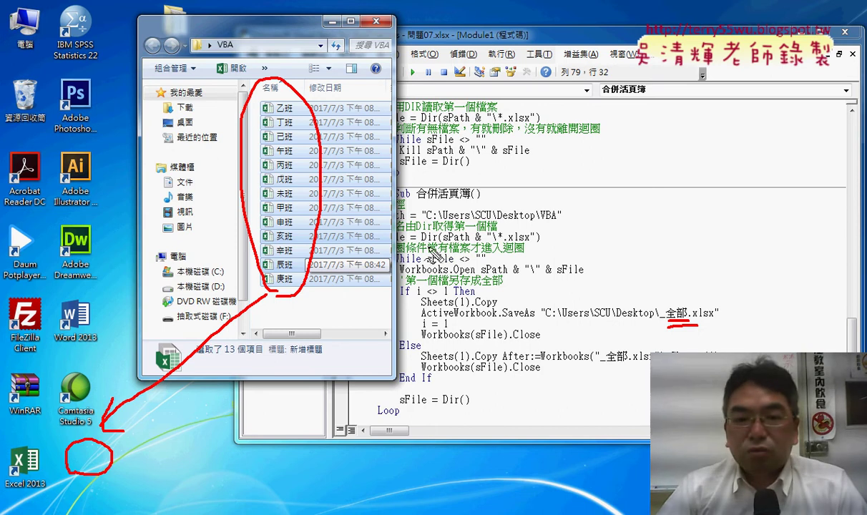
{"action": "left_click_drag", "start_coordinate": [418, 248], "coordinate": [439, 247]}
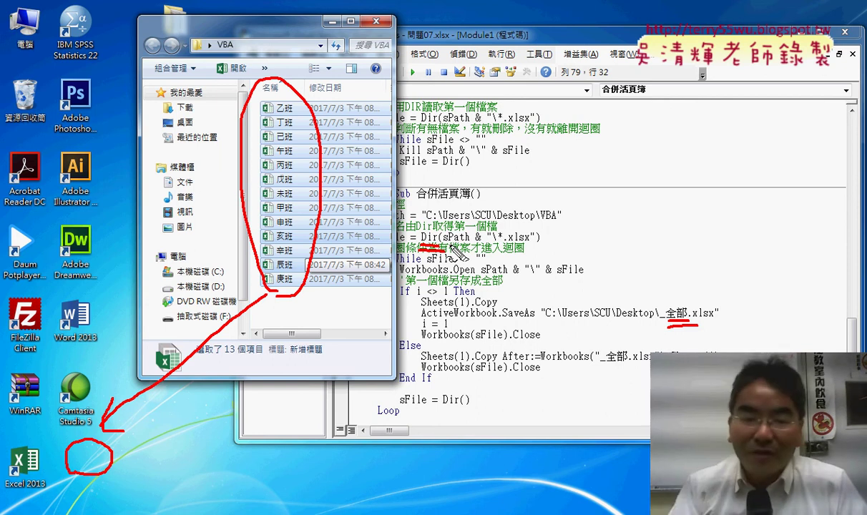
{"action": "key", "text": "Escape"}
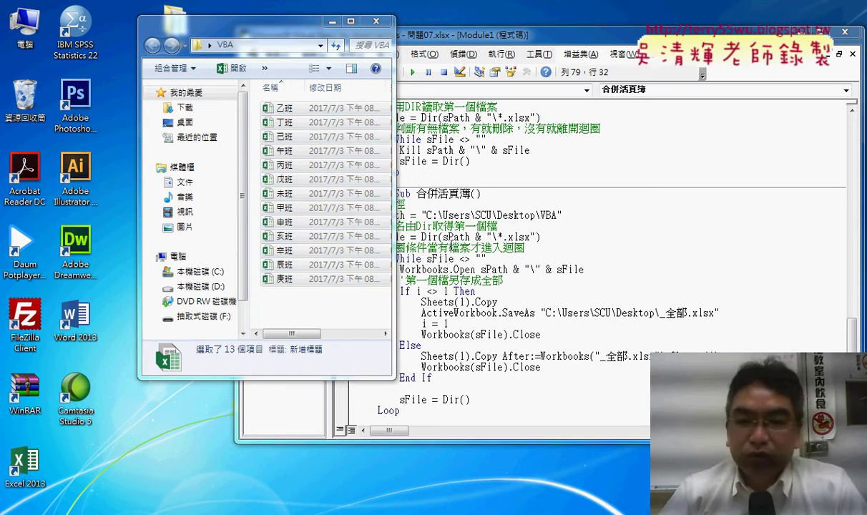
Run 合併活頁簿 with F5 and open the new _全部 workbook from the desktop
{"action": "left_click", "coordinate": [559, 243]}
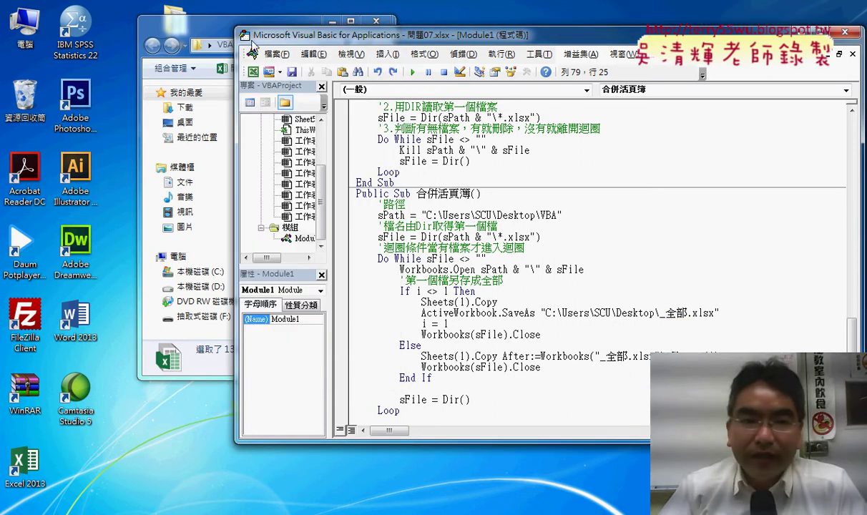
{"action": "left_click_drag", "start_coordinate": [201, 23], "coordinate": [105, 19]}
{"action": "left_click", "coordinate": [430, 34]}
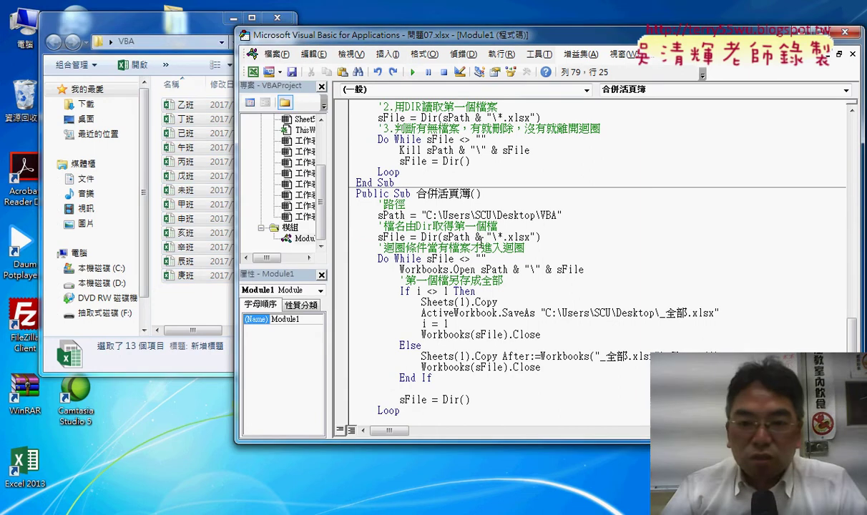
{"action": "left_click", "coordinate": [412, 72]}
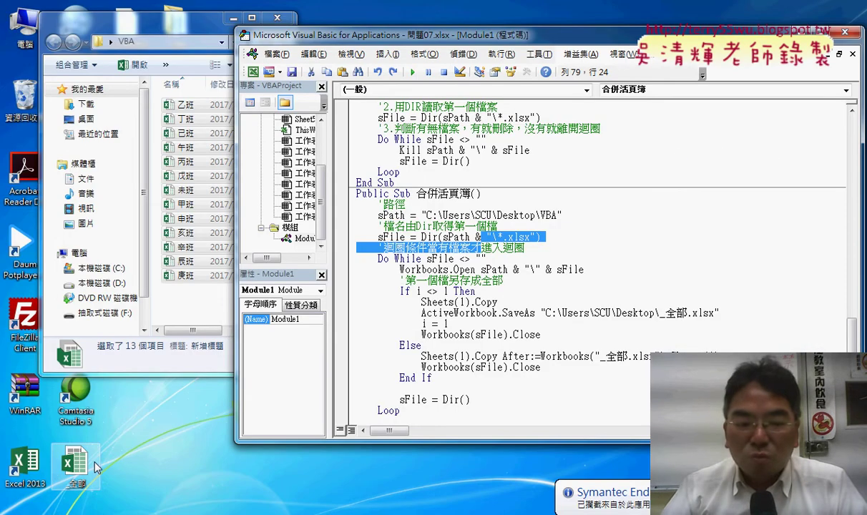
{"action": "double_click", "coordinate": [95, 465]}
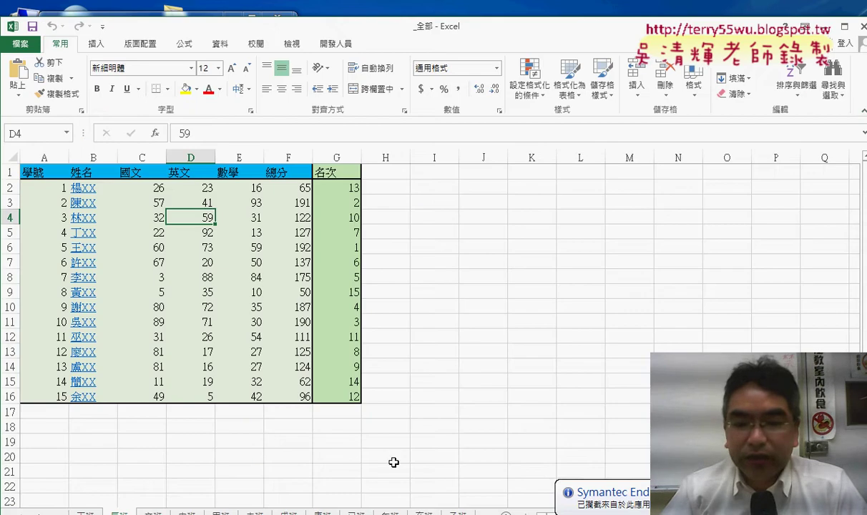
Close the _全部 workbook, delete its desktop file with 刪除, and switch back to 問題07
{"action": "double_click", "coordinate": [797, 22]}
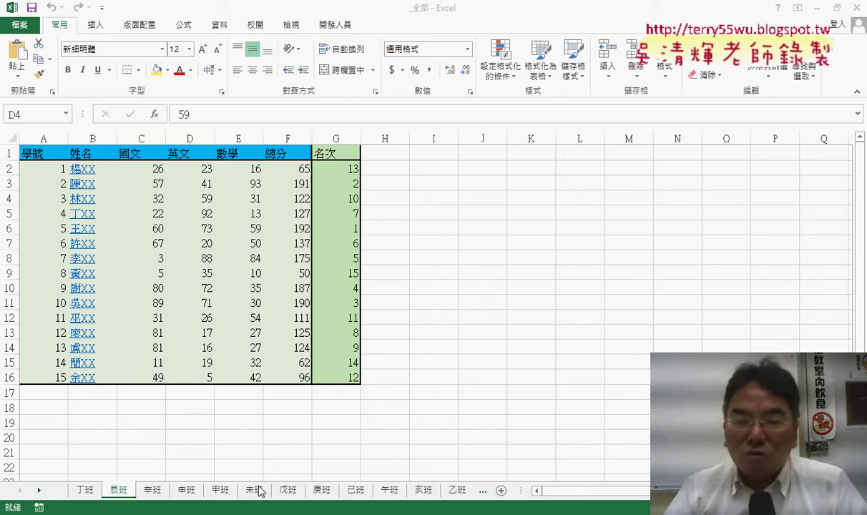
{"action": "left_click", "coordinate": [856, 9]}
{"action": "right_click", "coordinate": [93, 446]}
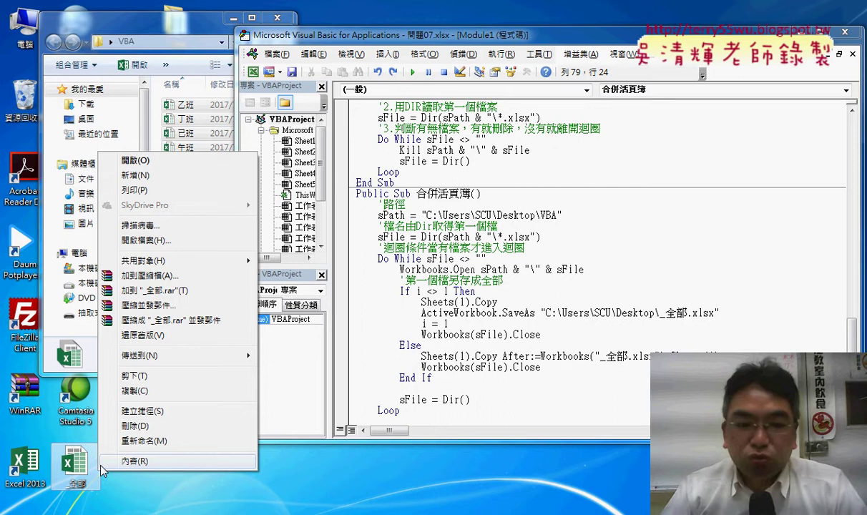
{"action": "left_click", "coordinate": [152, 428]}
{"action": "left_click", "coordinate": [467, 333]}
{"action": "mouse_move", "coordinate": [179, 510]}
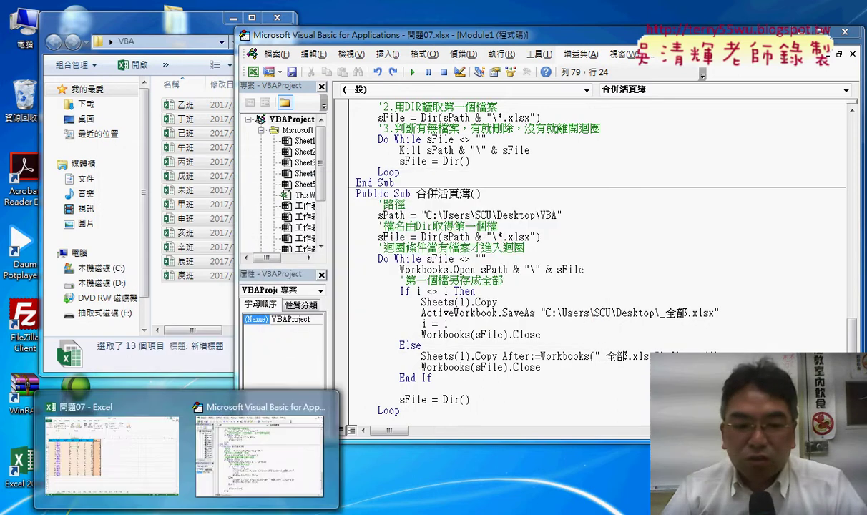
{"action": "left_click", "coordinate": [172, 450]}
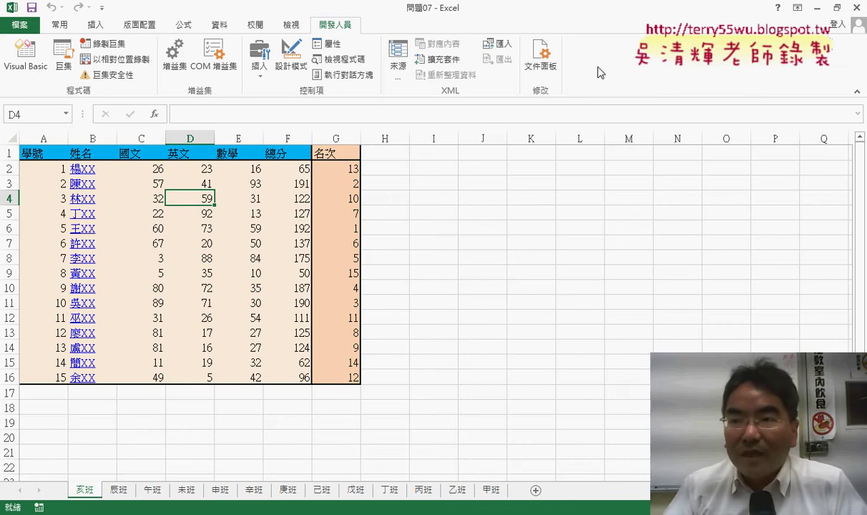
Save 問題07 to 桌面 with the 存檔類型 Excel 啟用巨集的活頁簿
{"action": "left_click", "coordinate": [19, 25]}
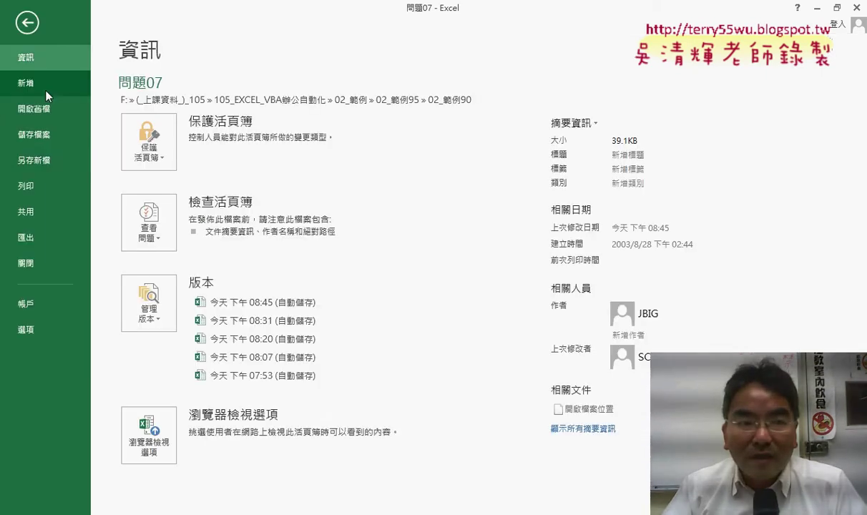
{"action": "left_click", "coordinate": [44, 161]}
{"action": "left_click", "coordinate": [364, 387]}
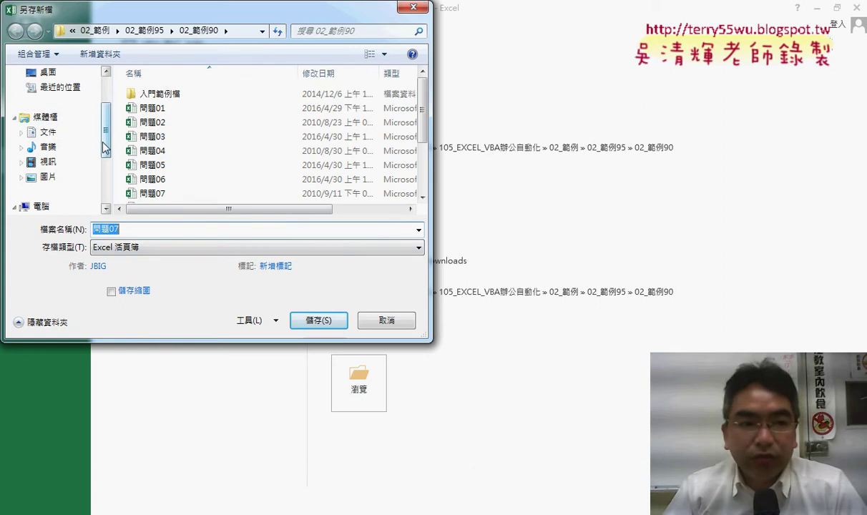
{"action": "scroll", "coordinate": [105, 147], "scroll_direction": "up", "scroll_amount": 1}
{"action": "left_click", "coordinate": [60, 113]}
{"action": "left_click", "coordinate": [319, 320]}
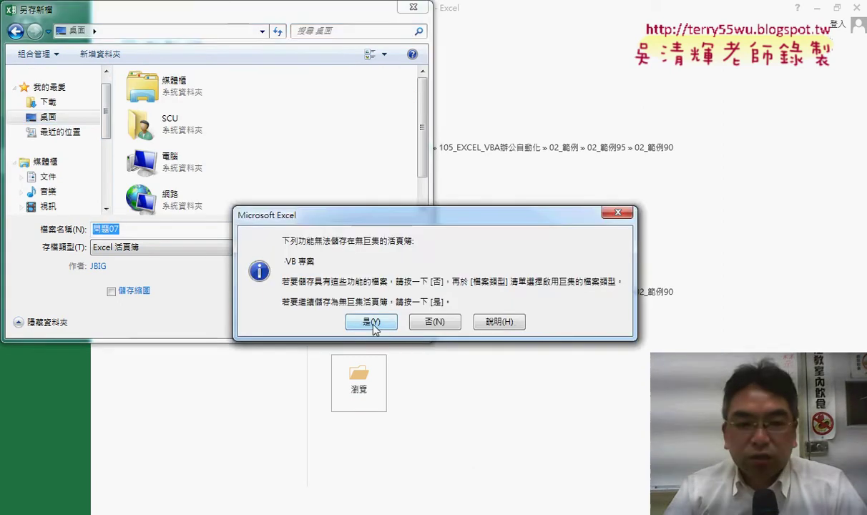
{"action": "left_click", "coordinate": [434, 322]}
{"action": "left_click", "coordinate": [258, 247]}
{"action": "left_click", "coordinate": [256, 271]}
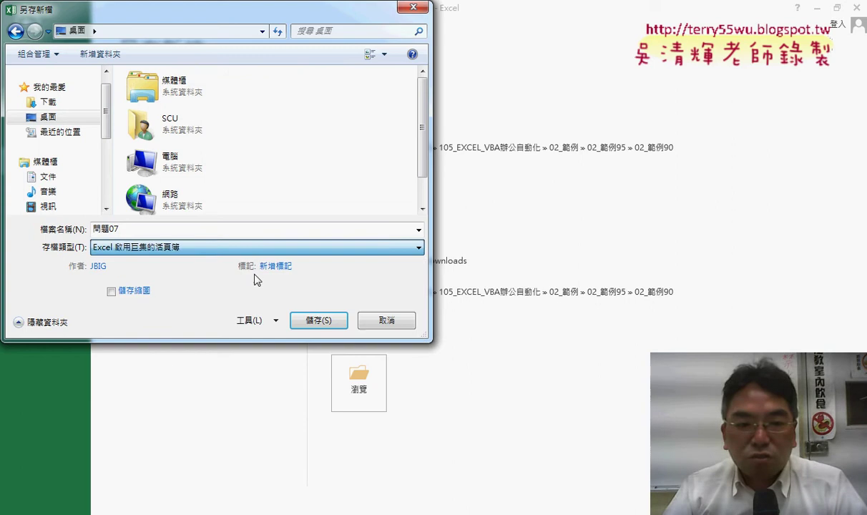
{"action": "left_click", "coordinate": [319, 320]}
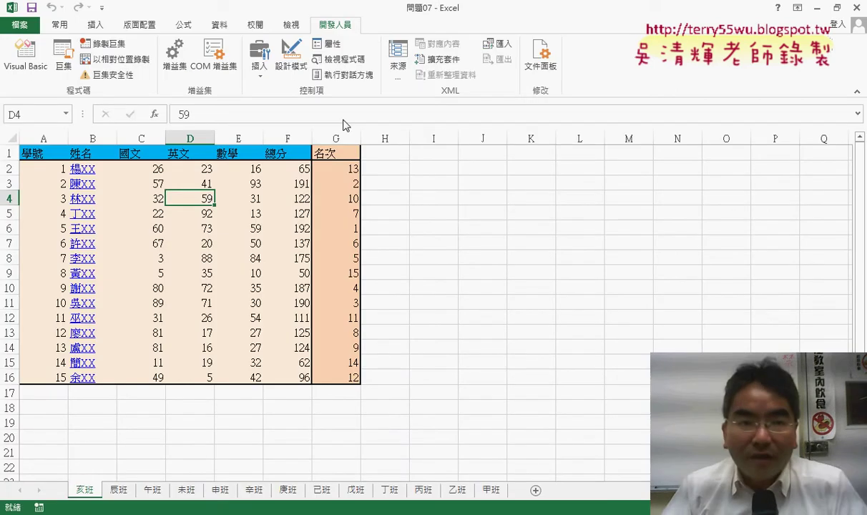
Open the Visual Basic editor from the Developer tab and widen the VBA folder window
{"action": "left_click", "coordinate": [36, 61]}
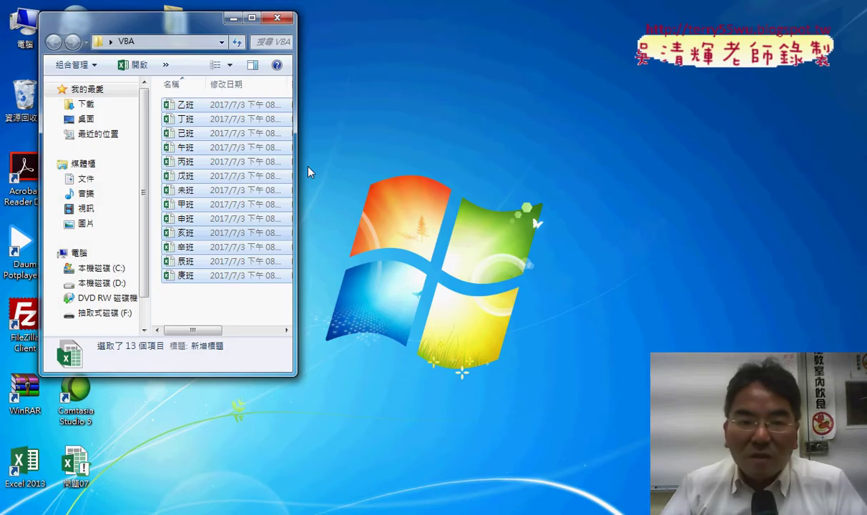
{"action": "left_click_drag", "start_coordinate": [297, 172], "coordinate": [460, 125]}
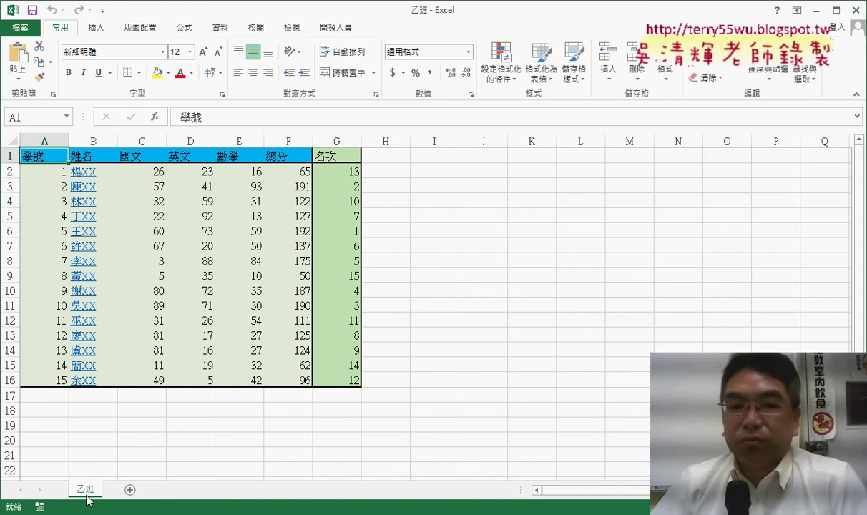
Copy the 乙班 sheet into a new workbook with Create a copy ticked, then close 乙班
{"action": "right_click", "coordinate": [85, 494]}
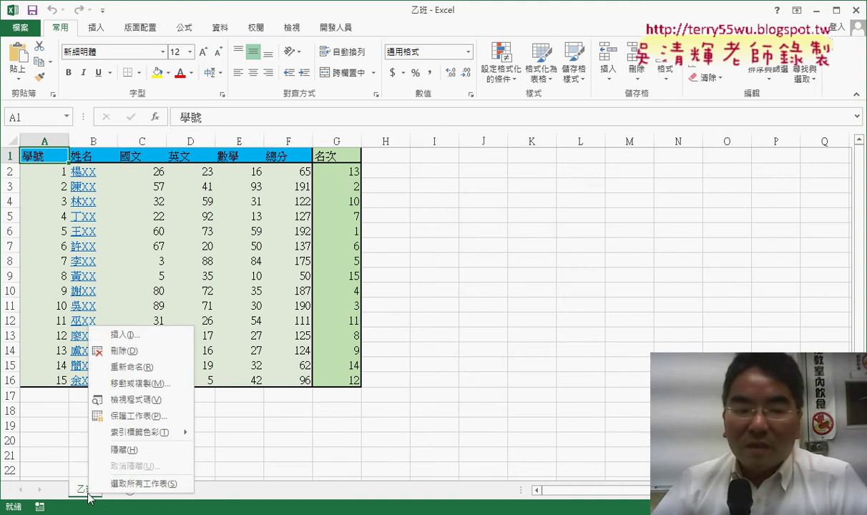
{"action": "left_click", "coordinate": [143, 384]}
{"action": "left_click_drag", "start_coordinate": [160, 266], "coordinate": [559, 220]}
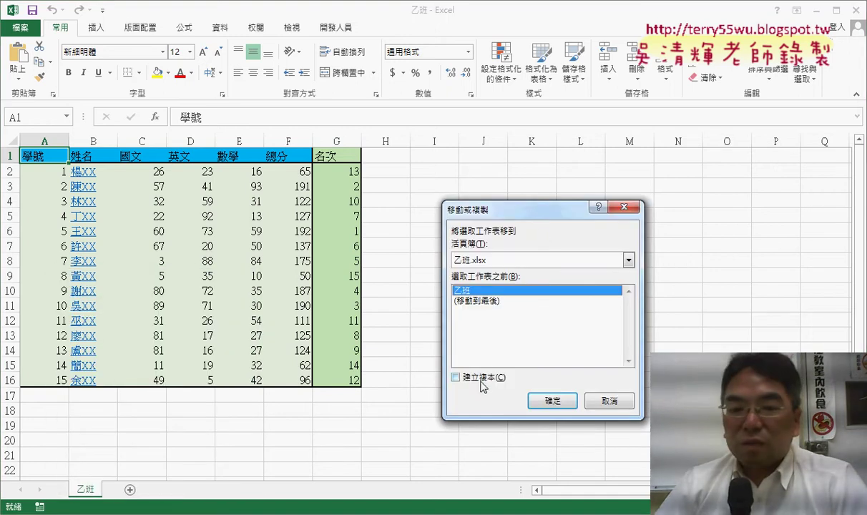
{"action": "left_click", "coordinate": [456, 377]}
{"action": "left_click", "coordinate": [492, 260]}
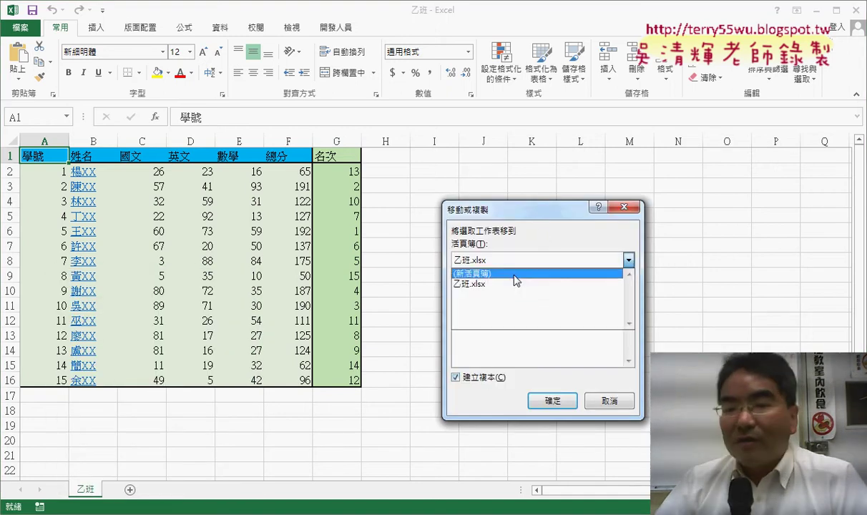
{"action": "left_click", "coordinate": [494, 274]}
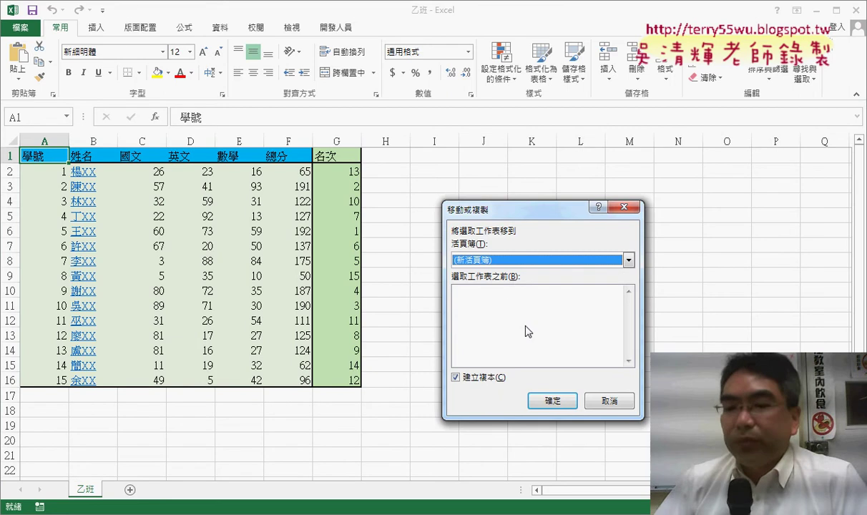
{"action": "left_click", "coordinate": [554, 403]}
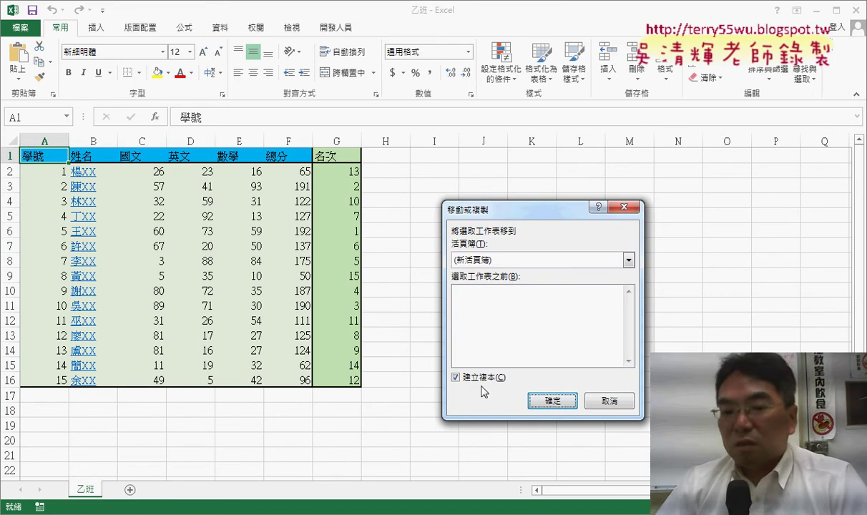
{"action": "left_click", "coordinate": [555, 402]}
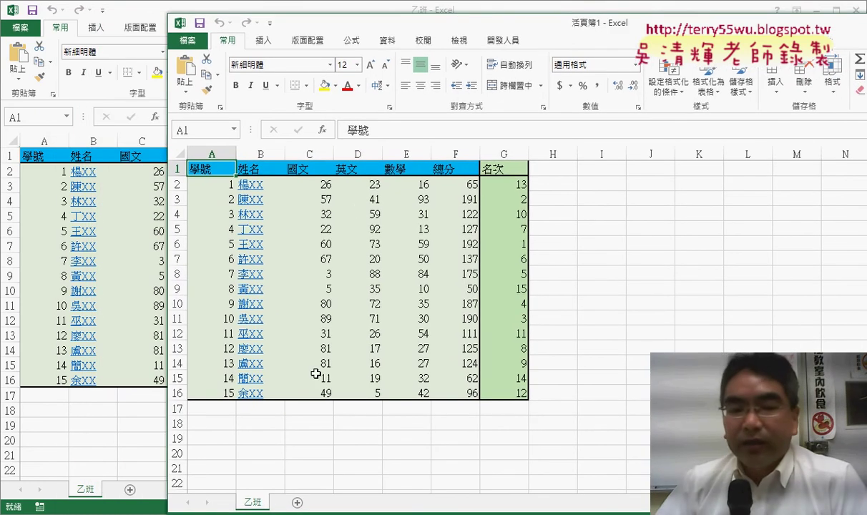
{"action": "left_click_drag", "start_coordinate": [339, 29], "coordinate": [291, 30]}
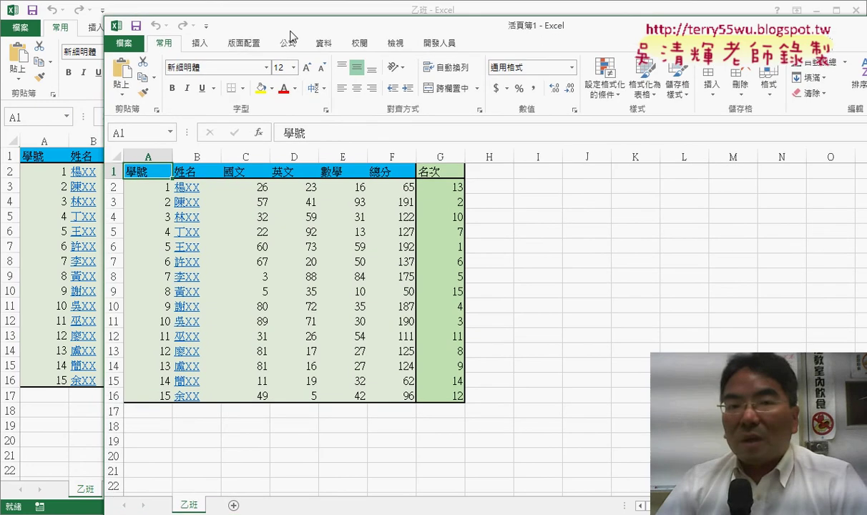
{"action": "left_click", "coordinate": [858, 12]}
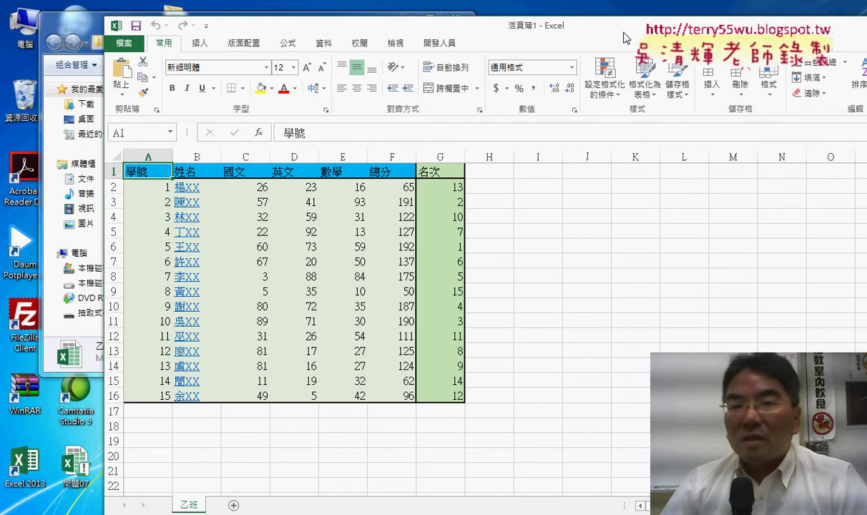
Slide the Excel window aside and open 丁班.xlsx from the VBA folder
{"action": "left_click_drag", "start_coordinate": [623, 38], "coordinate": [664, 30]}
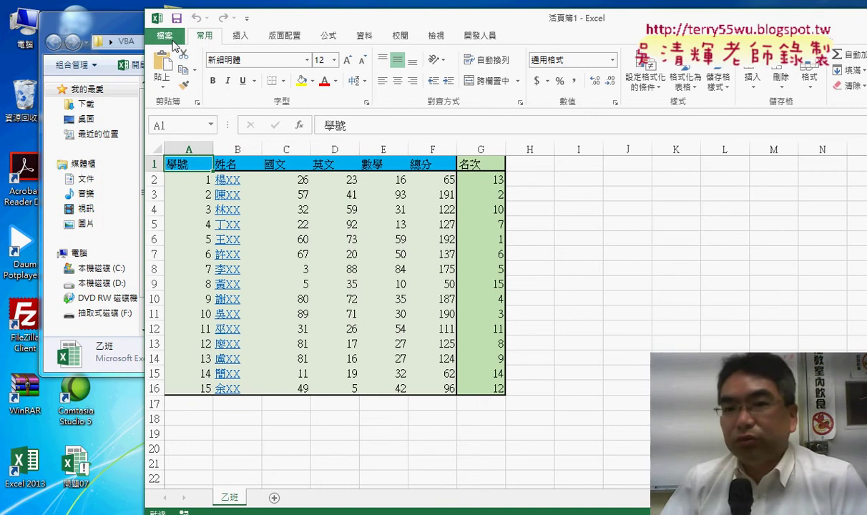
{"action": "left_click_drag", "start_coordinate": [503, 29], "coordinate": [542, 29]}
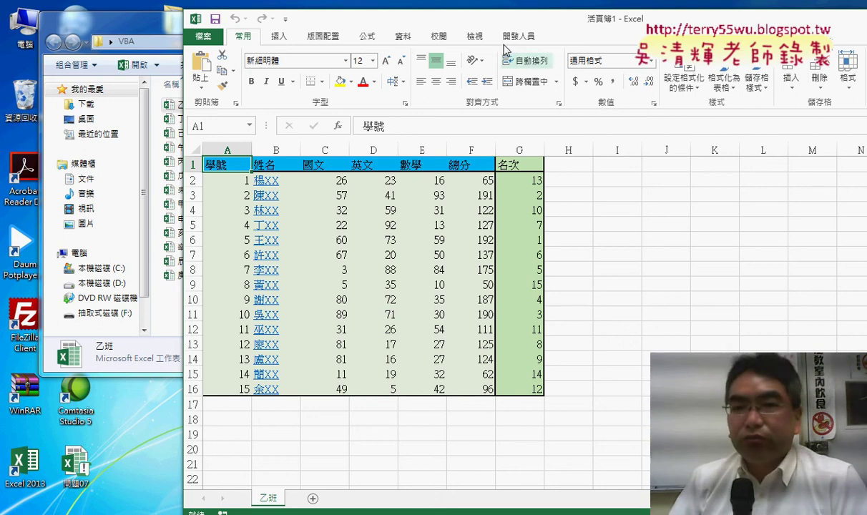
{"action": "left_click_drag", "start_coordinate": [509, 27], "coordinate": [546, 27]}
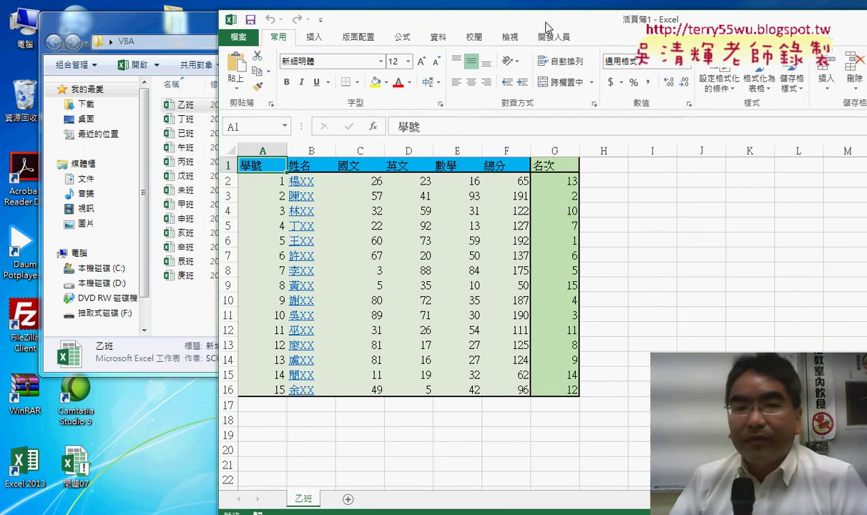
{"action": "left_click", "coordinate": [186, 119]}
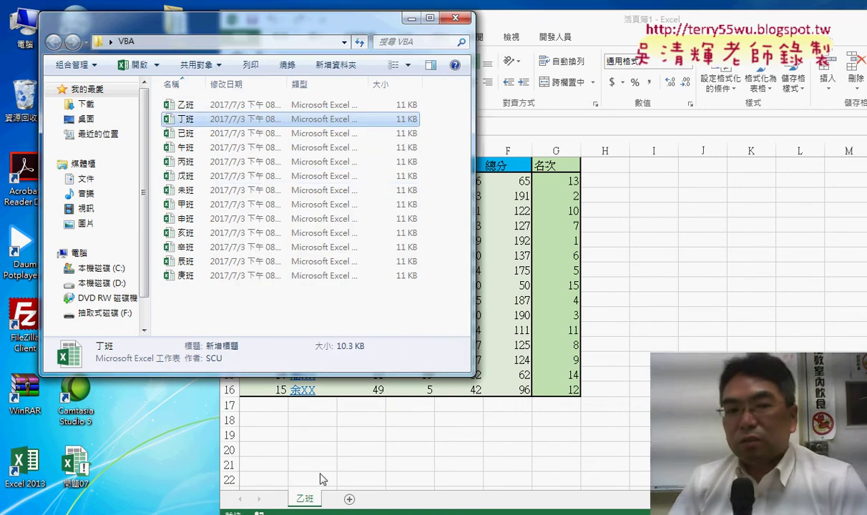
{"action": "double_click", "coordinate": [267, 123]}
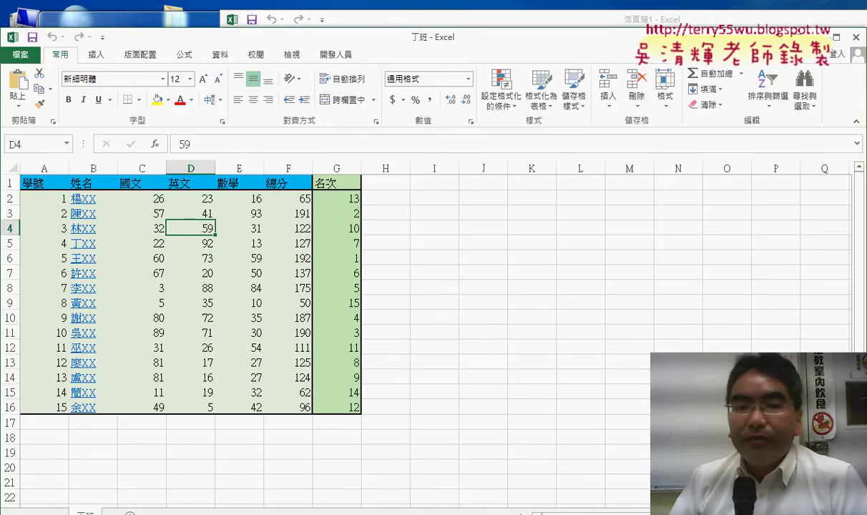
In Move or Copy for the 丁班 sheet, choose 活頁簿1 as destination with Create a copy ticked
{"action": "right_click", "coordinate": [95, 489]}
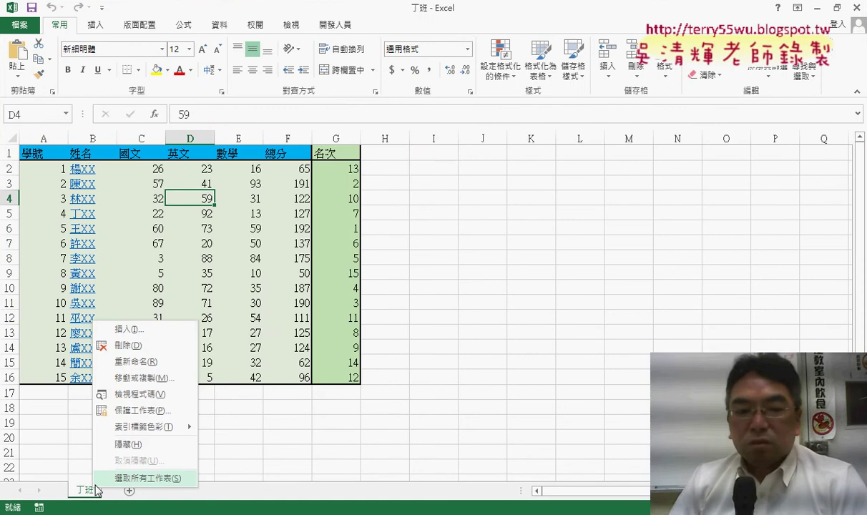
{"action": "left_click", "coordinate": [143, 378]}
{"action": "left_click_drag", "start_coordinate": [178, 280], "coordinate": [531, 122]}
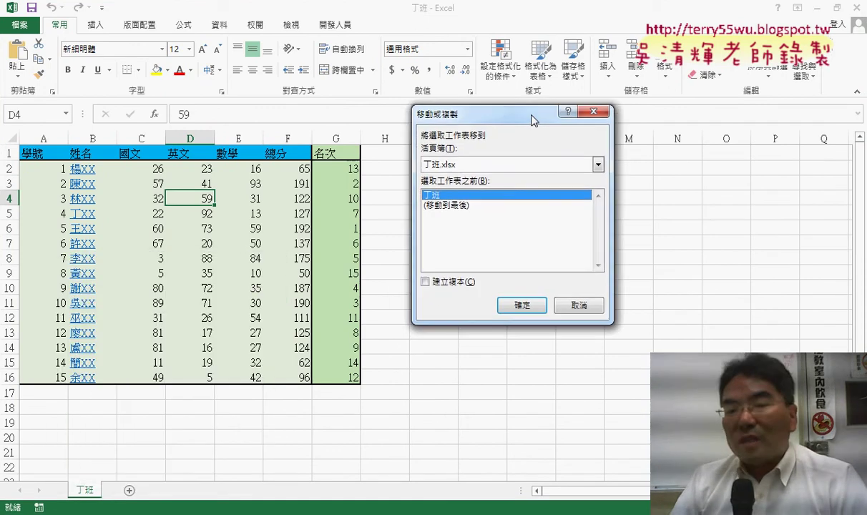
{"action": "left_click", "coordinate": [493, 165]}
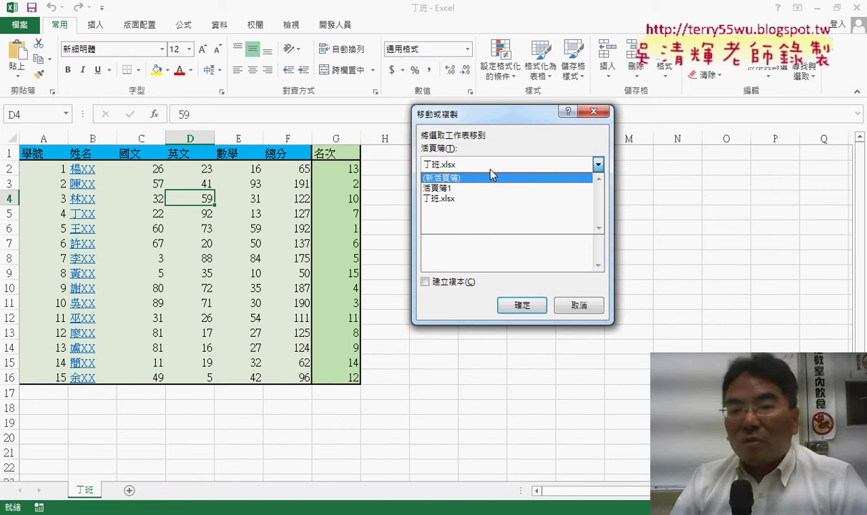
{"action": "left_click", "coordinate": [452, 198]}
{"action": "left_click", "coordinate": [426, 283]}
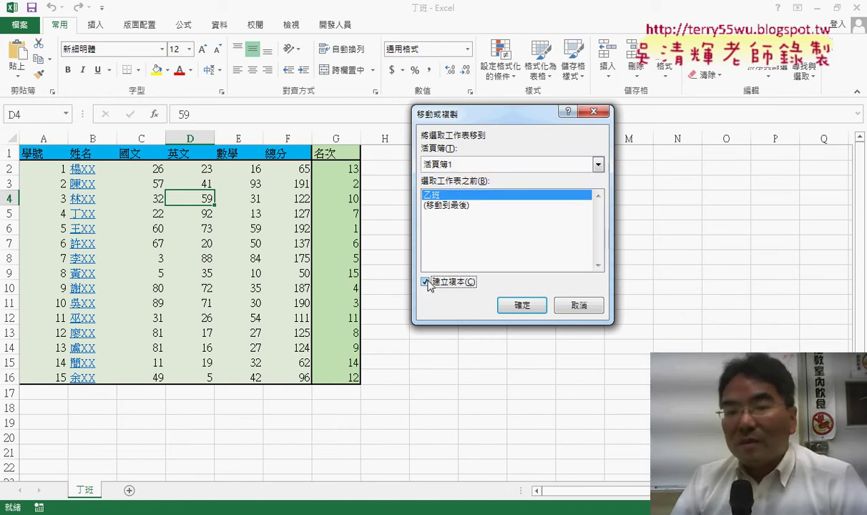
{"action": "left_click", "coordinate": [459, 206]}
{"action": "left_click", "coordinate": [453, 199]}
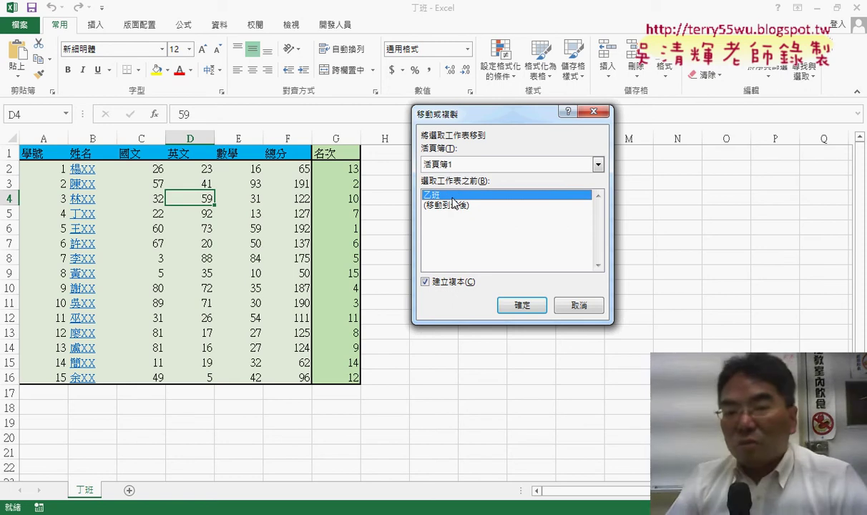
{"action": "left_click", "coordinate": [451, 166]}
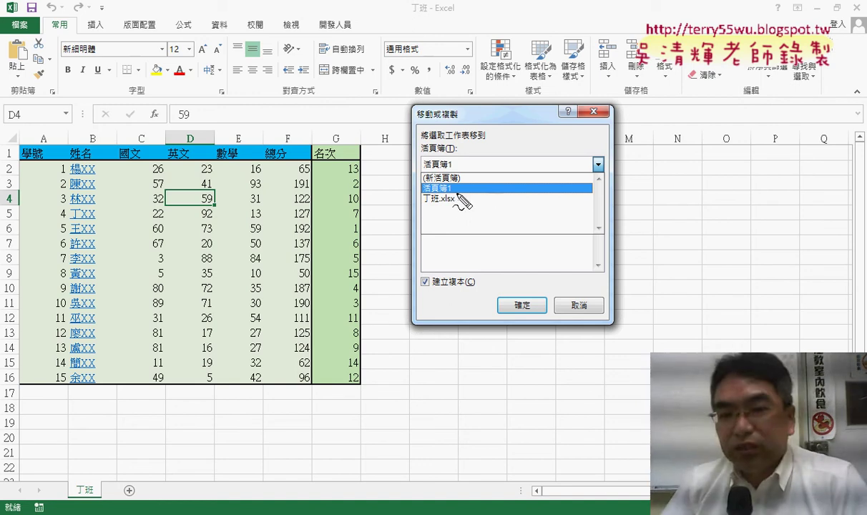
Cancel the sheet copy and bring the 活頁簿1 workbook to the front
{"action": "mouse_move", "coordinate": [452, 191]}
{"action": "left_mouse_down"}
{"action": "mouse_move", "coordinate": [425, 195]}
{"action": "mouse_move", "coordinate": [451, 201]}
{"action": "left_mouse_up"}
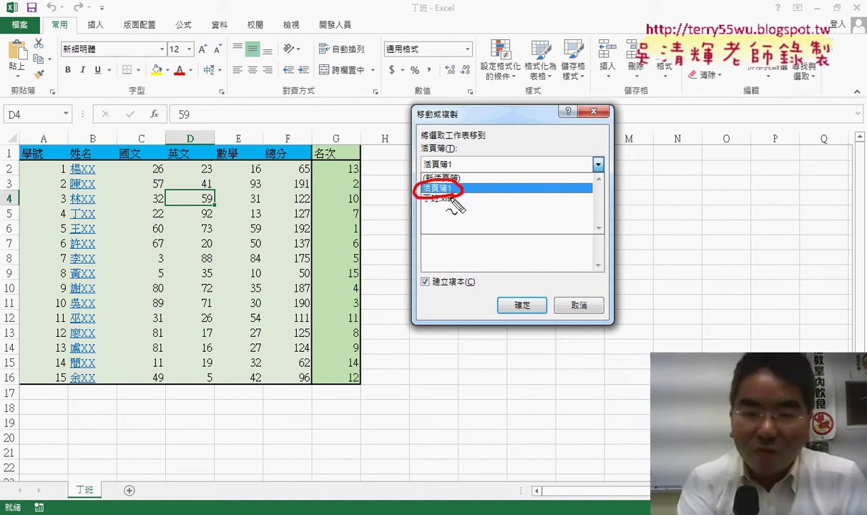
{"action": "left_click", "coordinate": [443, 187]}
{"action": "left_click", "coordinate": [579, 306]}
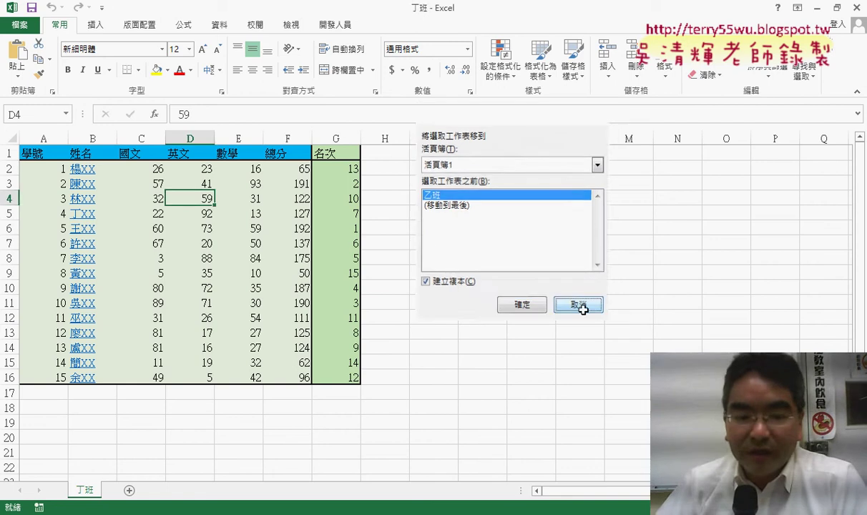
{"action": "mouse_move", "coordinate": [208, 476]}
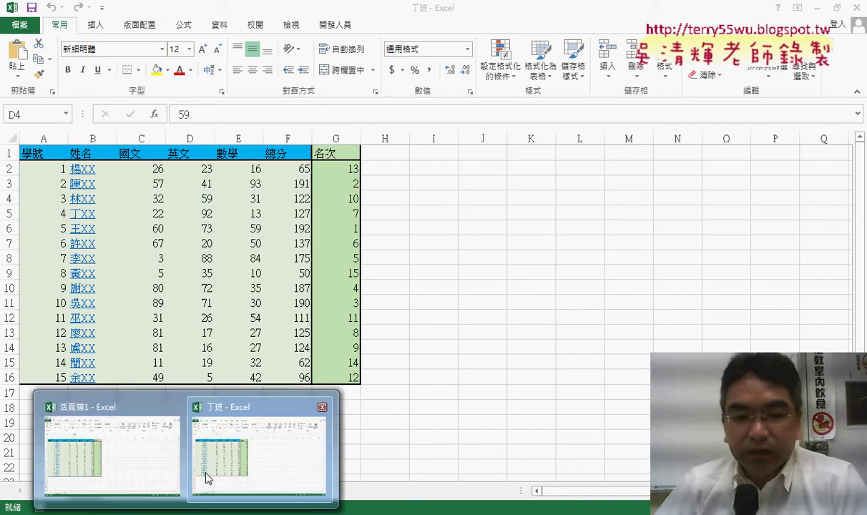
{"action": "left_click", "coordinate": [139, 459]}
Save 活頁簿1 to the desktop as _全部, then maximize the 丁班 window
{"action": "left_click", "coordinate": [242, 39]}
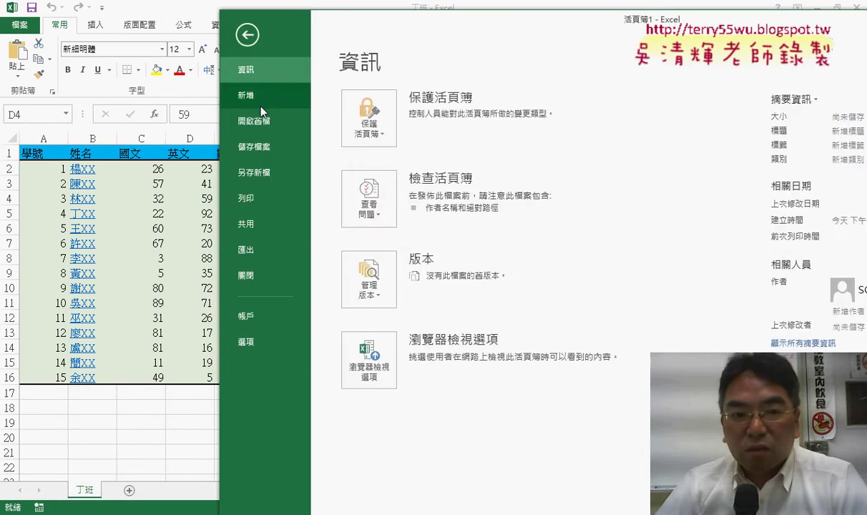
{"action": "left_click", "coordinate": [251, 171]}
{"action": "left_click", "coordinate": [579, 331]}
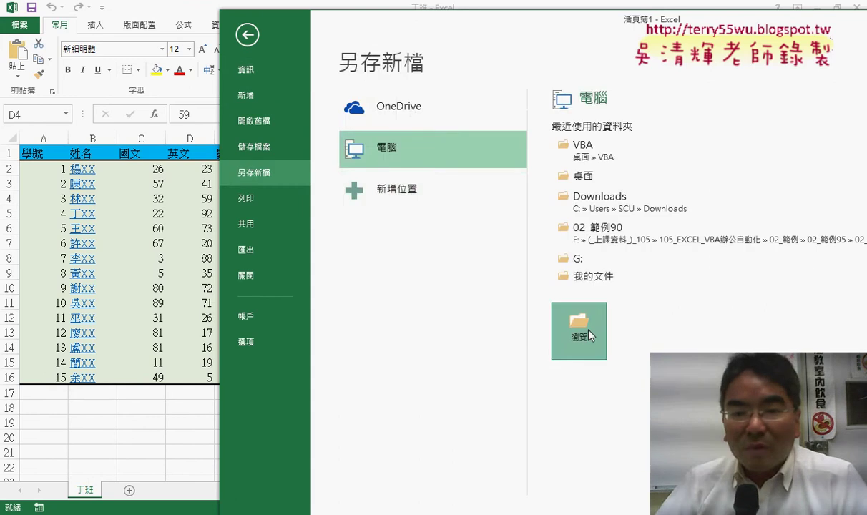
{"action": "left_click", "coordinate": [268, 147]}
{"action": "double_click", "coordinate": [352, 239]}
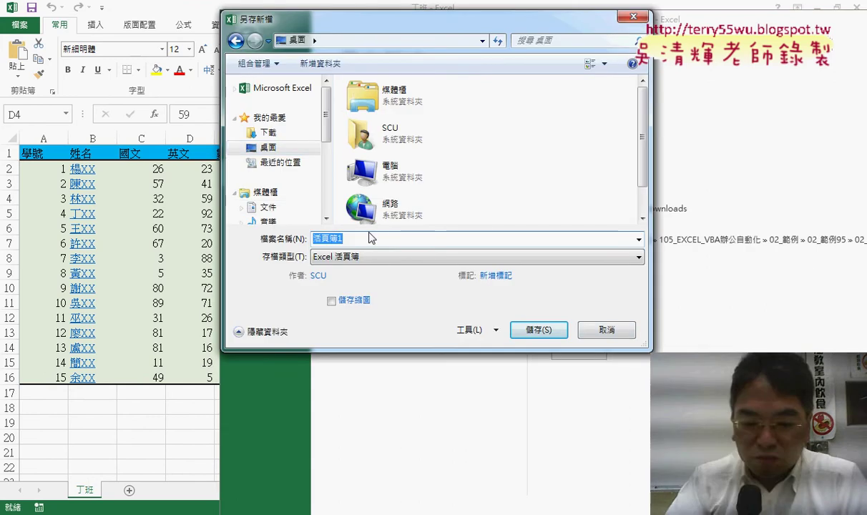
{"action": "key", "text": "BackSpace"}
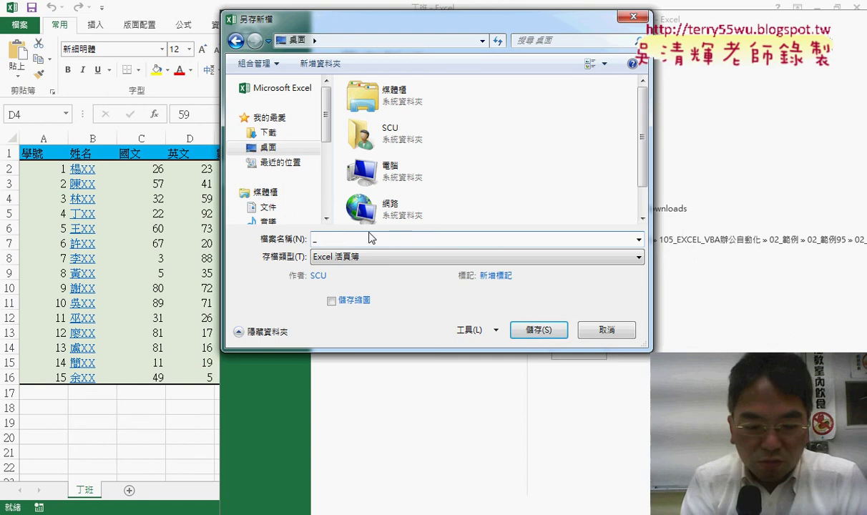
{"action": "type", "text": "全部"}
{"action": "key", "text": "Return"}
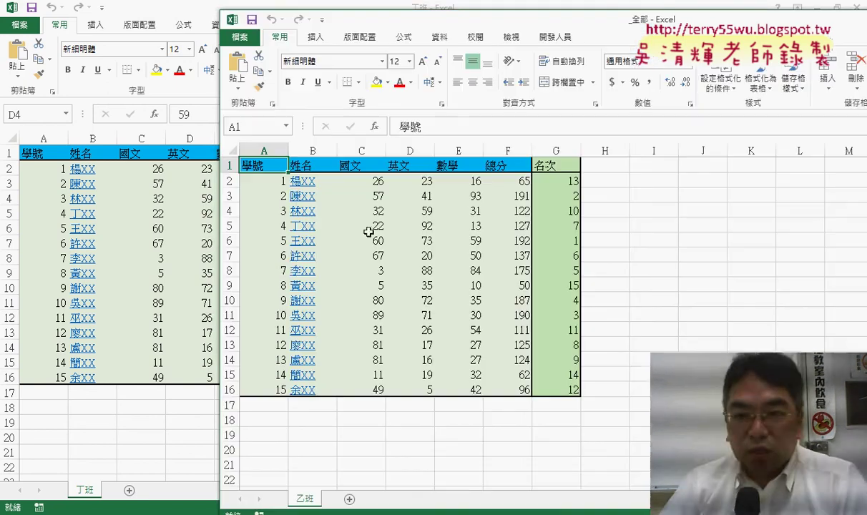
{"action": "double_click", "coordinate": [191, 12]}
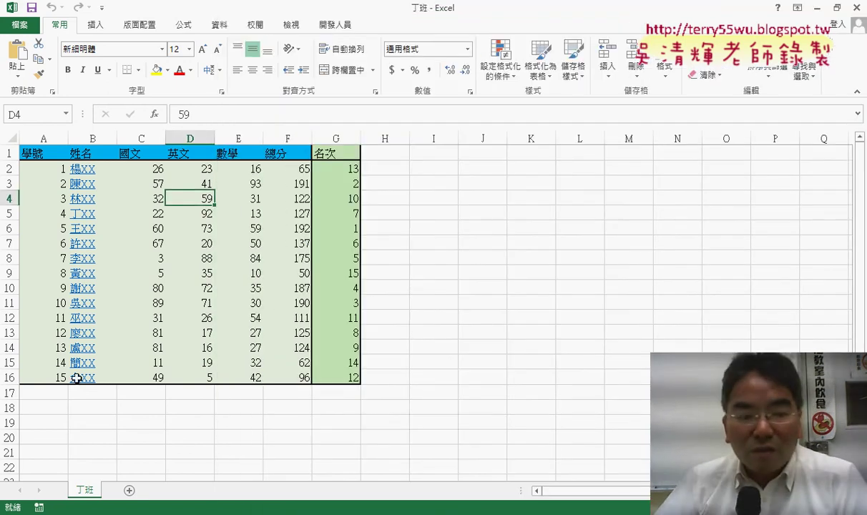
Copy the 丁班 sheet into _全部.xlsx with Create a copy ticked
{"action": "right_click", "coordinate": [85, 490]}
{"action": "left_click", "coordinate": [136, 374]}
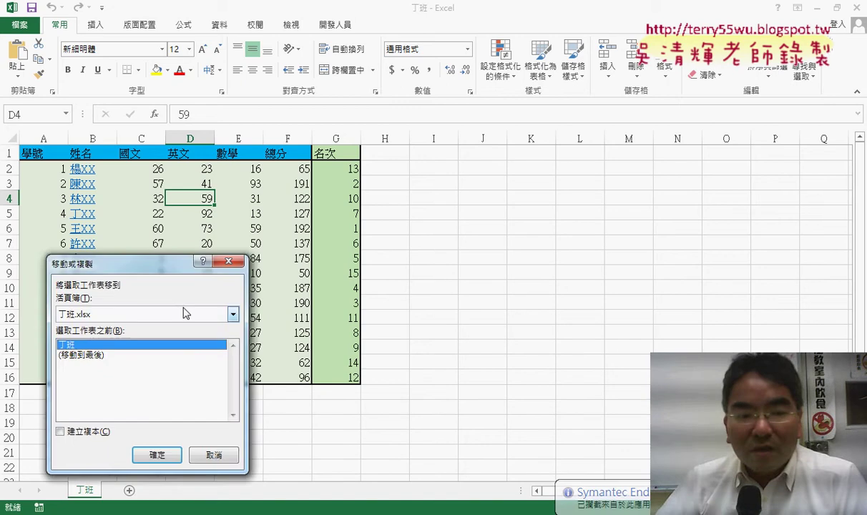
{"action": "left_click_drag", "start_coordinate": [131, 203], "coordinate": [465, 135]}
{"action": "left_click", "coordinate": [578, 187]}
{"action": "left_click", "coordinate": [442, 218]}
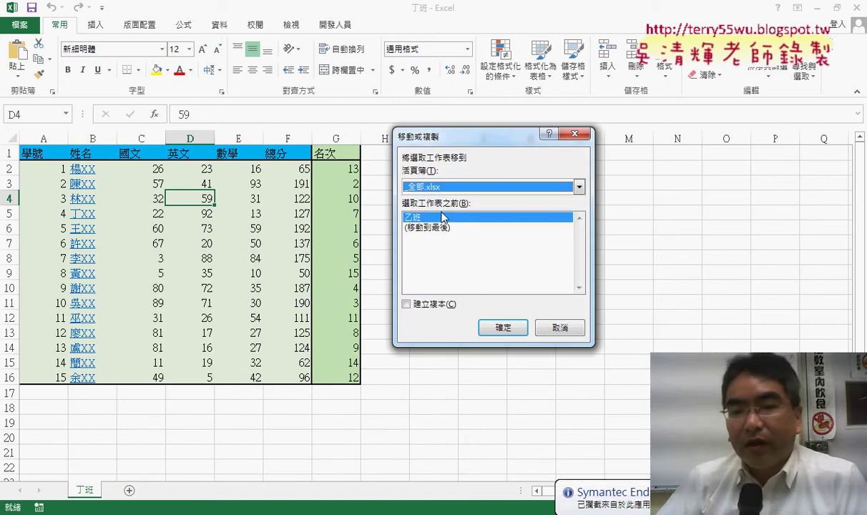
{"action": "left_click", "coordinate": [413, 307]}
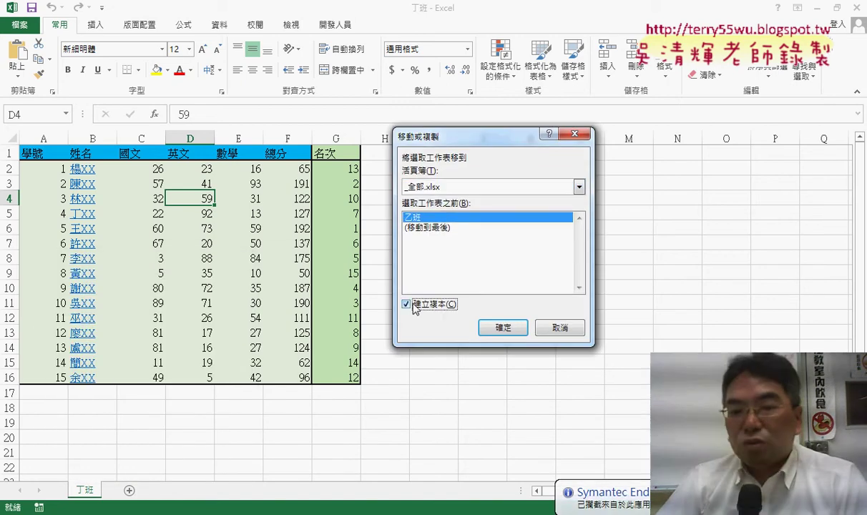
{"action": "left_click", "coordinate": [504, 329]}
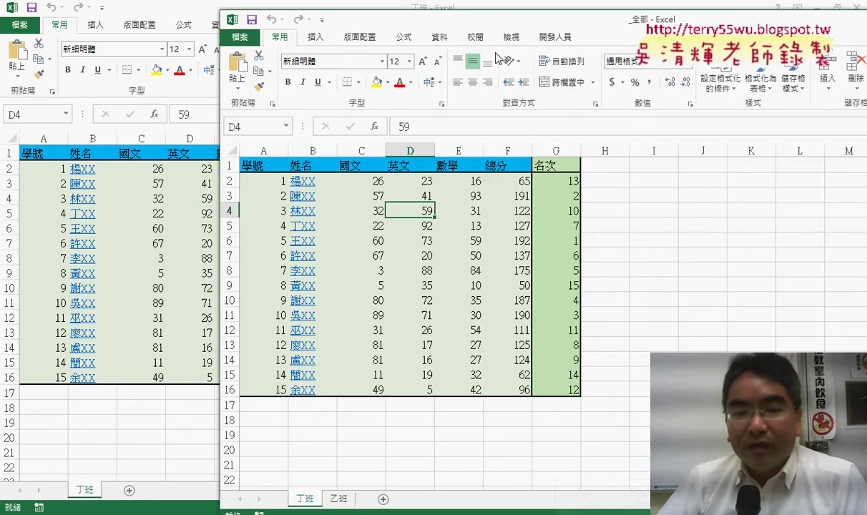
Move the _全部 window aside and close the original 丁班 workbook
{"action": "left_click_drag", "start_coordinate": [494, 26], "coordinate": [455, 22]}
{"action": "mouse_move", "coordinate": [265, 492]}
{"action": "left_mouse_down"}
{"action": "mouse_move", "coordinate": [287, 493]}
{"action": "mouse_move", "coordinate": [290, 465]}
{"action": "mouse_move", "coordinate": [330, 483]}
{"action": "left_mouse_up"}
{"action": "key", "text": "Escape"}
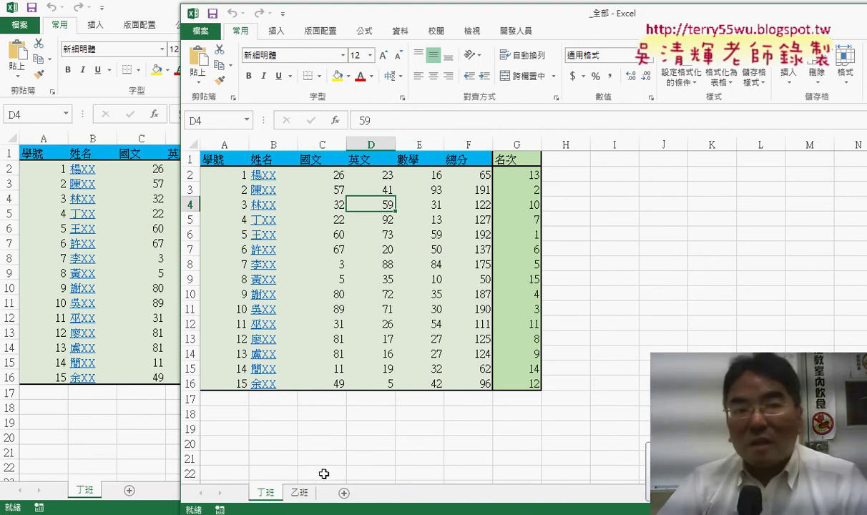
{"action": "key", "text": "ctrl+w"}
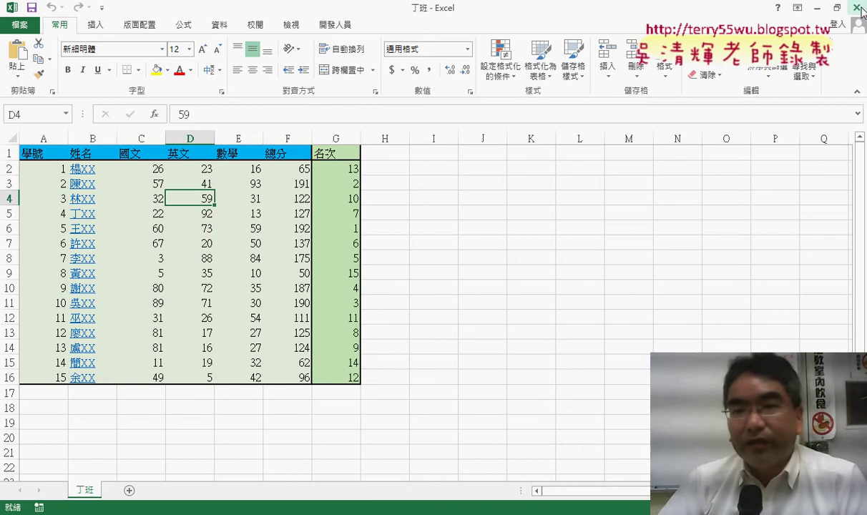
{"action": "left_click", "coordinate": [858, 7]}
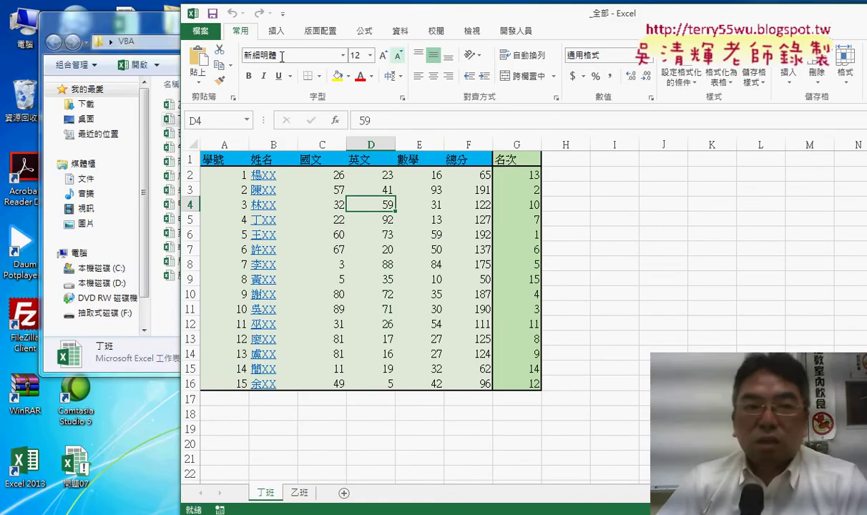
Open 己班.xlsx and copy its sheet into _全部.xlsx with Create a copy ticked
{"action": "left_click_drag", "start_coordinate": [179, 74], "coordinate": [86, 34]}
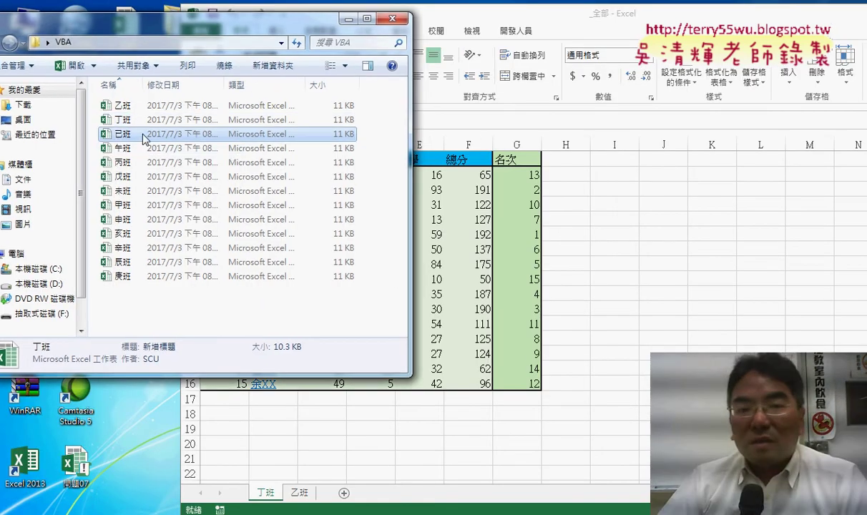
{"action": "double_click", "coordinate": [143, 135]}
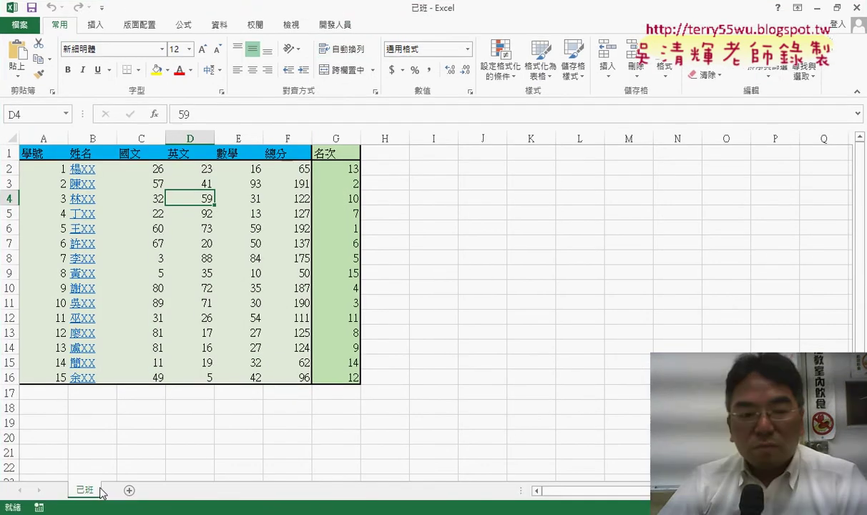
{"action": "right_click", "coordinate": [98, 490]}
{"action": "left_click", "coordinate": [146, 378]}
{"action": "left_click", "coordinate": [164, 322]}
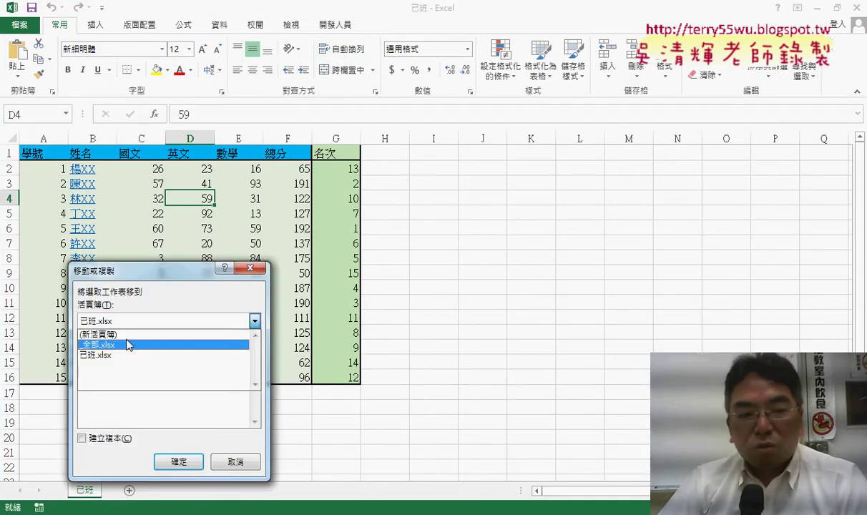
{"action": "left_click", "coordinate": [111, 341]}
{"action": "left_click", "coordinate": [81, 438]}
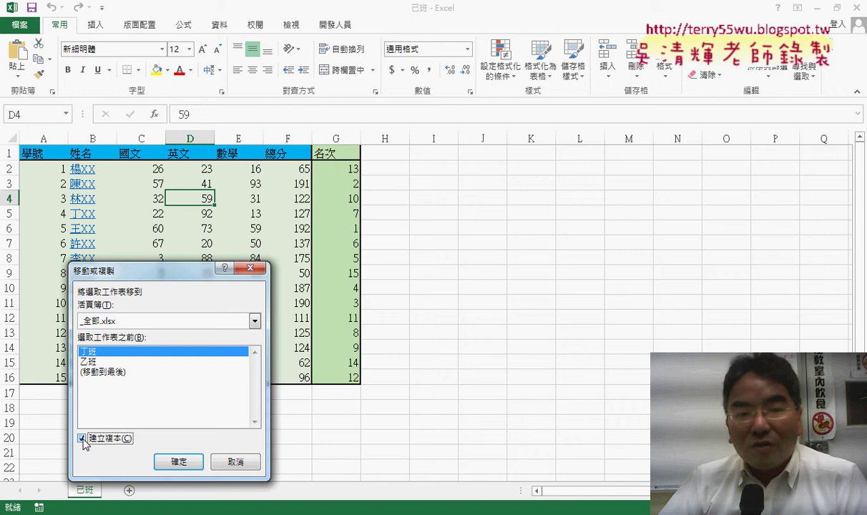
{"action": "left_click", "coordinate": [178, 462]}
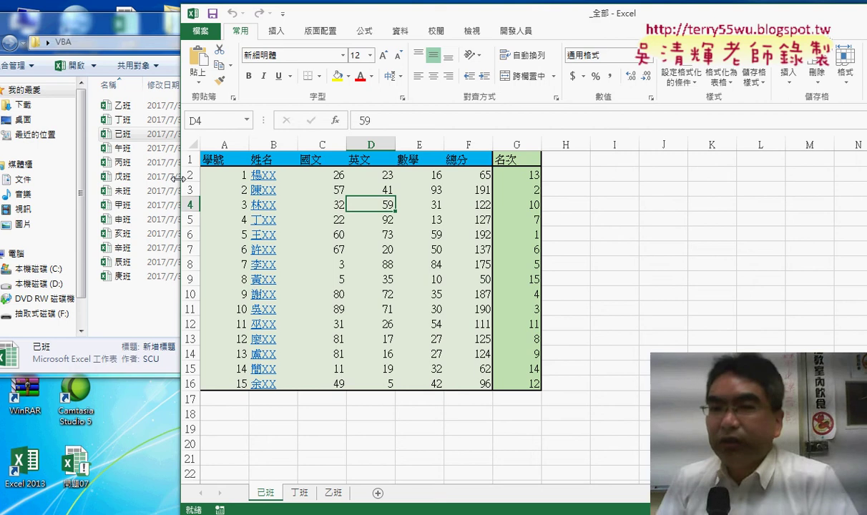
Close the _全部 workbook without saving the changes
{"action": "left_click_drag", "start_coordinate": [828, 20], "coordinate": [659, 20]}
{"action": "key", "text": "alt+F4"}
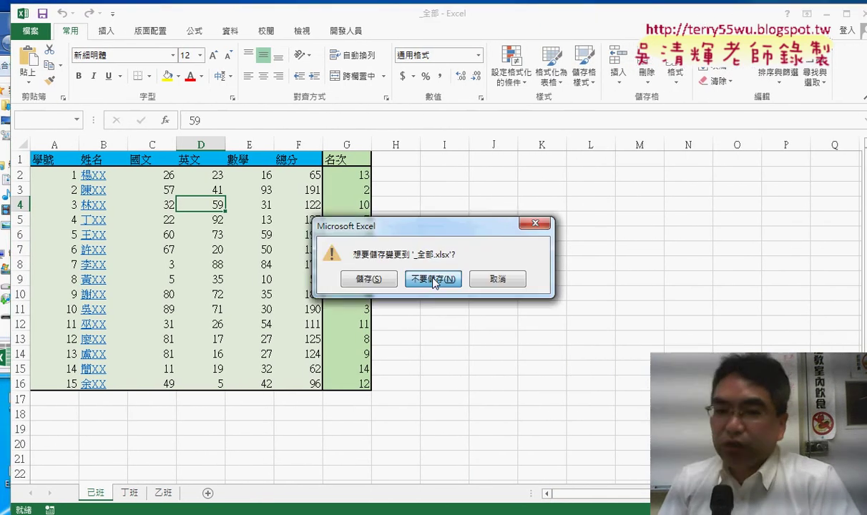
{"action": "left_click", "coordinate": [433, 280]}
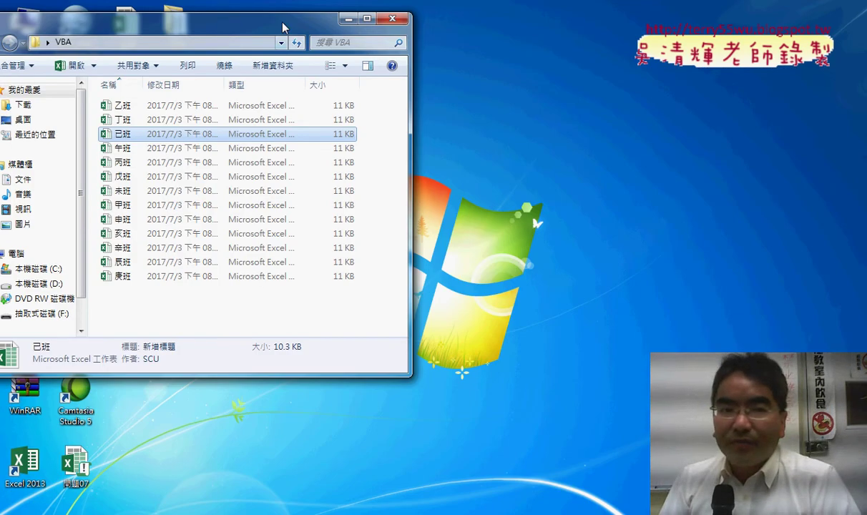
Open the 問題07 workbook from the desktop and enable its macros
{"action": "left_click_drag", "start_coordinate": [284, 27], "coordinate": [464, 83]}
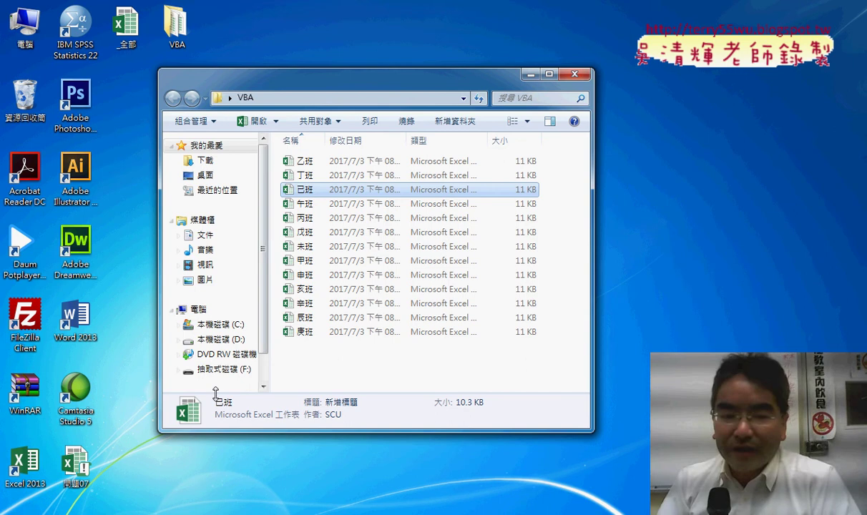
{"action": "double_click", "coordinate": [93, 475]}
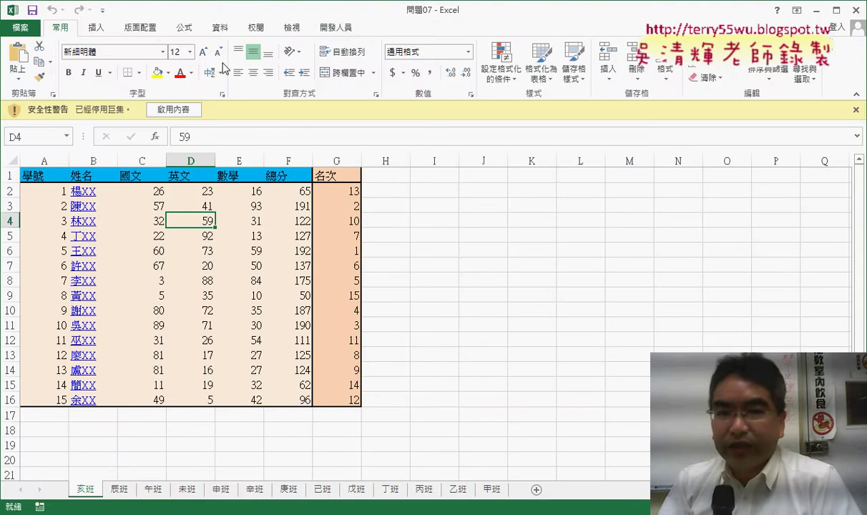
{"action": "left_click", "coordinate": [173, 110]}
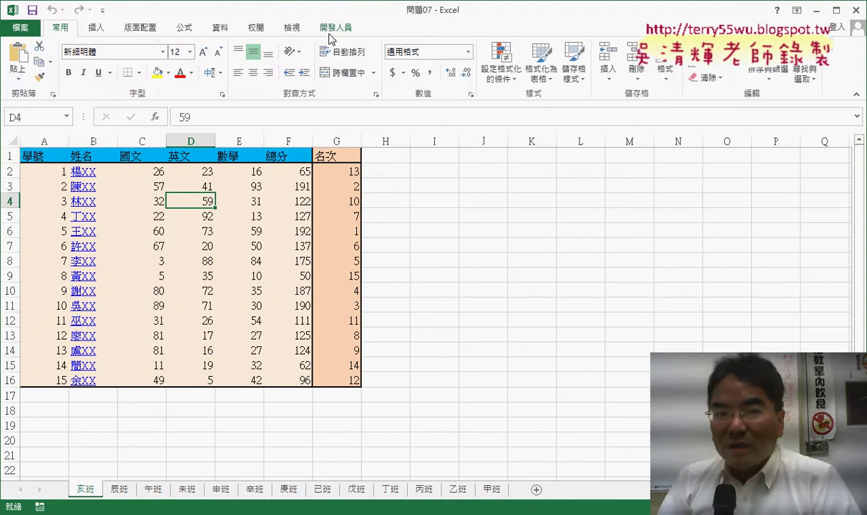
Open the VBA editor from the Developer tab and highlight the 合併活頁簿 macro name
{"action": "left_click", "coordinate": [336, 28]}
{"action": "key", "text": "alt+F11"}
{"action": "scroll", "coordinate": [442, 188], "scroll_direction": "down", "scroll_amount": 4}
{"action": "scroll", "coordinate": [499, 199], "scroll_direction": "down", "scroll_amount": 3}
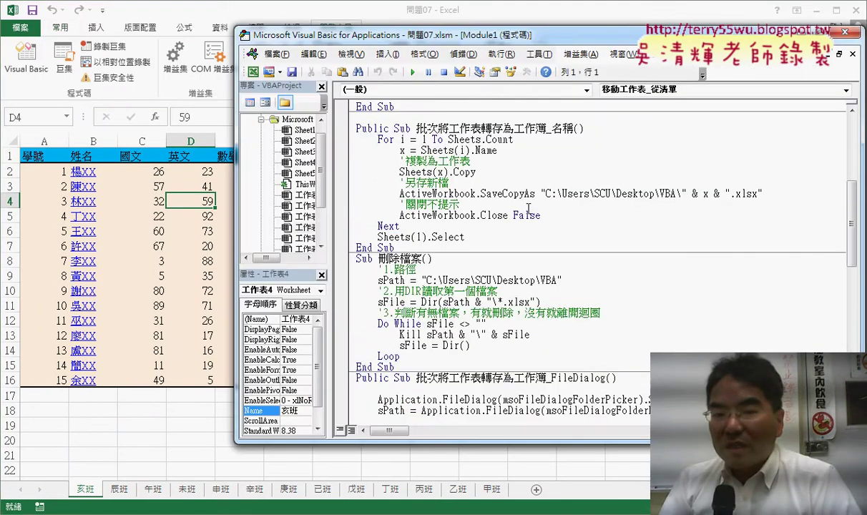
{"action": "scroll", "coordinate": [515, 204], "scroll_direction": "down", "scroll_amount": 6}
{"action": "scroll", "coordinate": [528, 208], "scroll_direction": "down", "scroll_amount": 3}
{"action": "scroll", "coordinate": [528, 209], "scroll_direction": "down", "scroll_amount": 5}
{"action": "scroll", "coordinate": [501, 193], "scroll_direction": "down", "scroll_amount": 2}
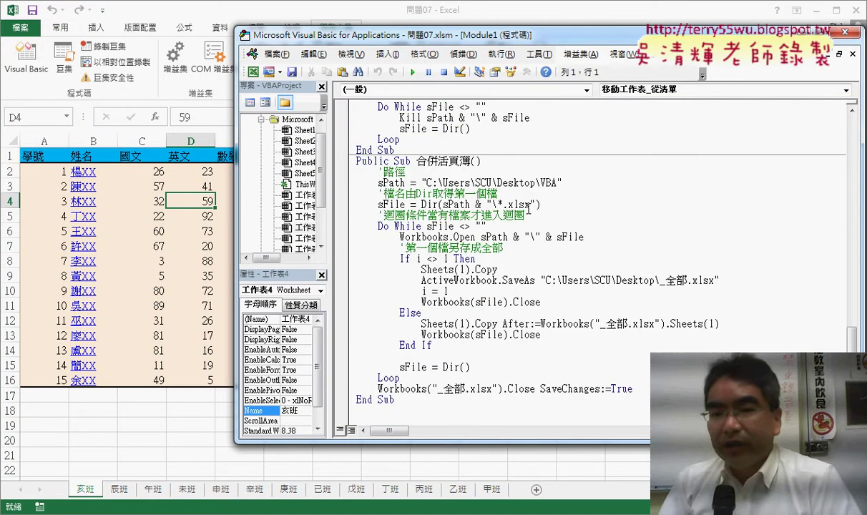
{"action": "left_click_drag", "start_coordinate": [416, 162], "coordinate": [470, 160]}
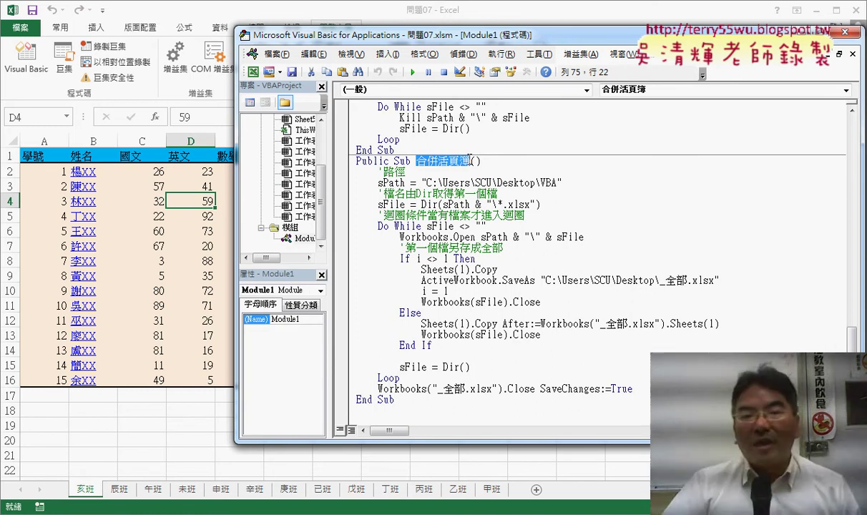
Show the VBA folder's full path beside the code and highlight sPath and the Dir(sPath & "\*.xlsx") call
{"action": "left_click", "coordinate": [815, 10]}
{"action": "left_click_drag", "start_coordinate": [188, 76], "coordinate": [54, 70]}
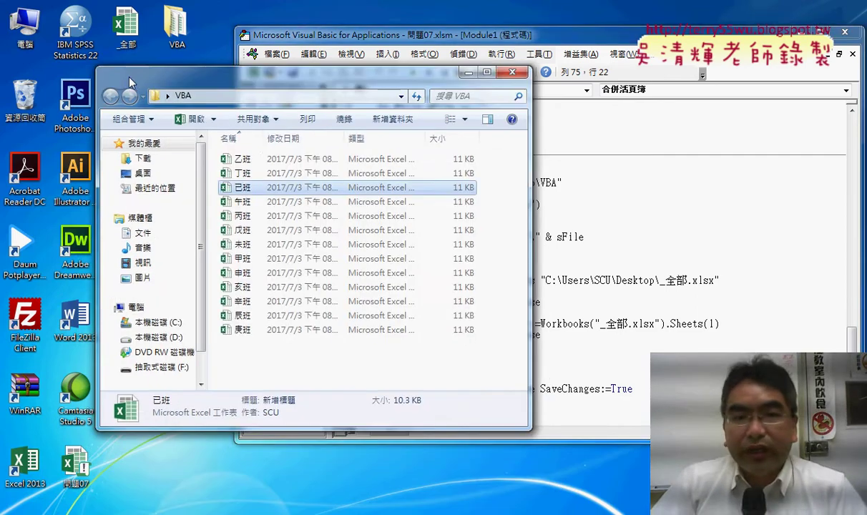
{"action": "right_click", "coordinate": [140, 91]}
{"action": "left_click", "coordinate": [180, 135]}
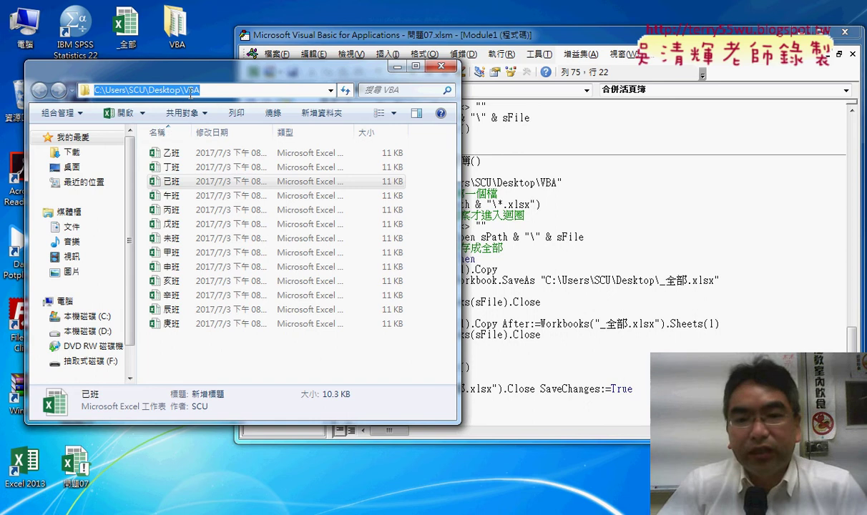
{"action": "left_click_drag", "start_coordinate": [459, 172], "coordinate": [315, 169]}
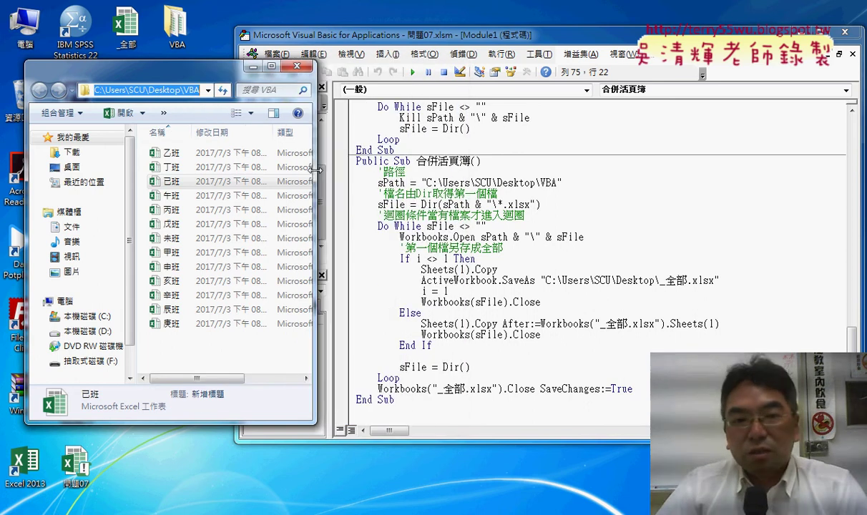
{"action": "left_click", "coordinate": [422, 183]}
{"action": "left_click_drag", "start_coordinate": [422, 183], "coordinate": [564, 183]}
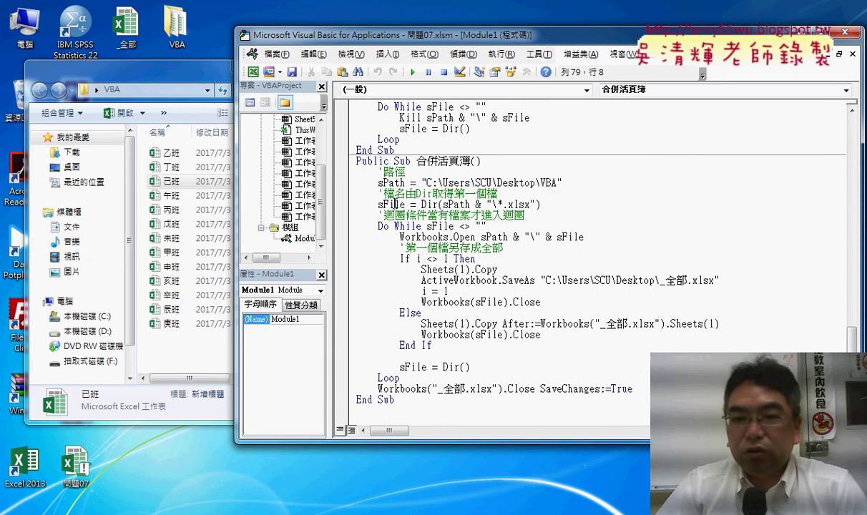
{"action": "left_click_drag", "start_coordinate": [421, 205], "coordinate": [553, 207]}
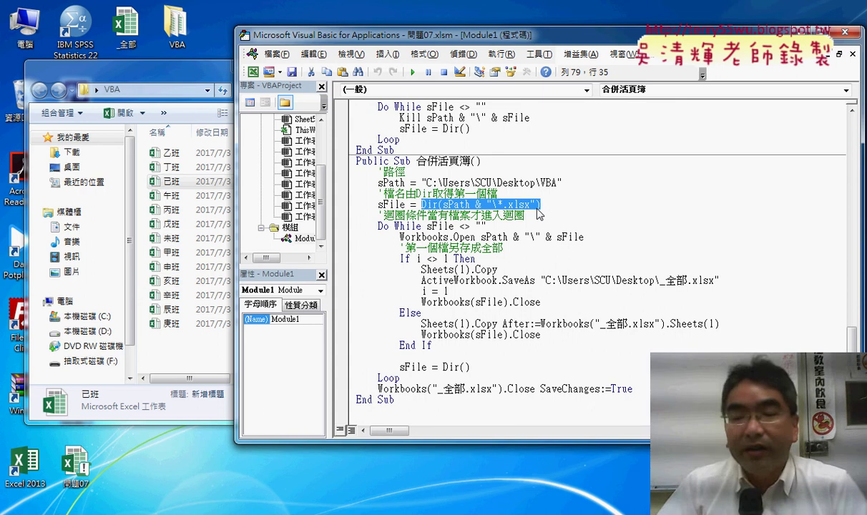
{"action": "left_click", "coordinate": [544, 205]}
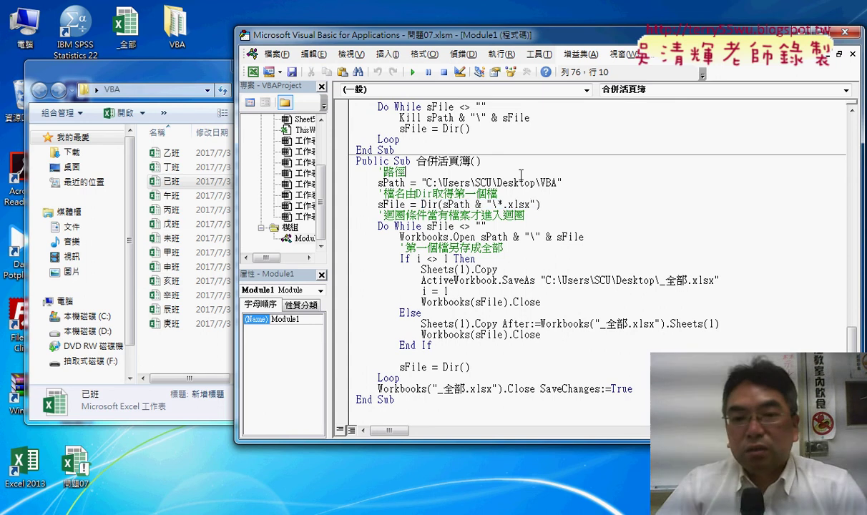
{"action": "left_click_drag", "start_coordinate": [547, 204], "coordinate": [417, 205]}
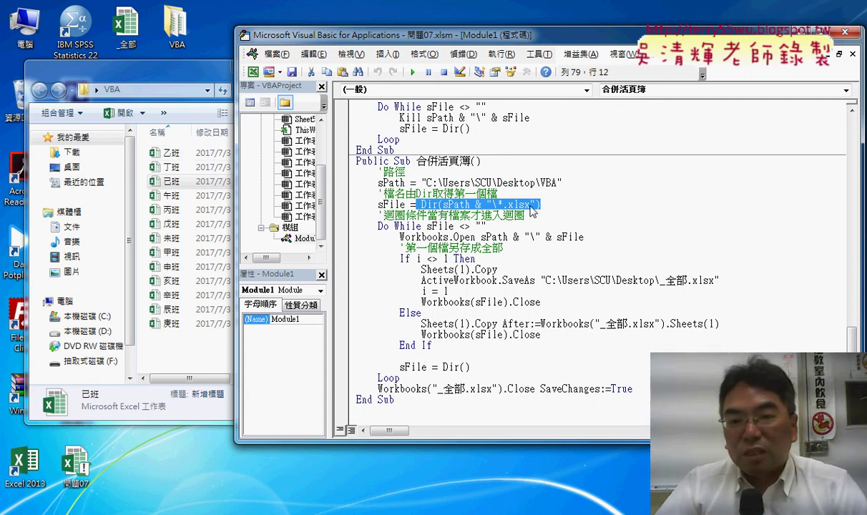
{"action": "mouse_move", "coordinate": [405, 205]}
{"action": "left_mouse_down"}
{"action": "mouse_move", "coordinate": [377, 204]}
{"action": "mouse_move", "coordinate": [422, 226]}
{"action": "mouse_move", "coordinate": [487, 226]}
{"action": "left_mouse_up"}
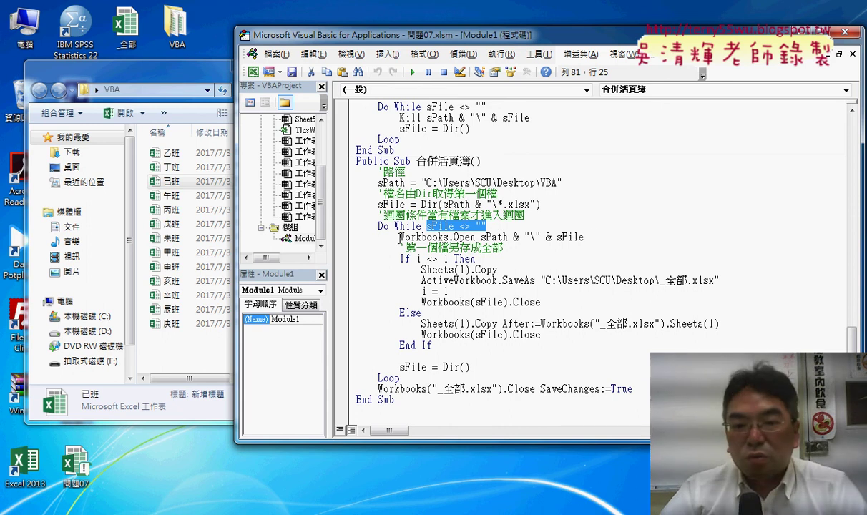
{"action": "left_click_drag", "start_coordinate": [399, 236], "coordinate": [448, 237]}
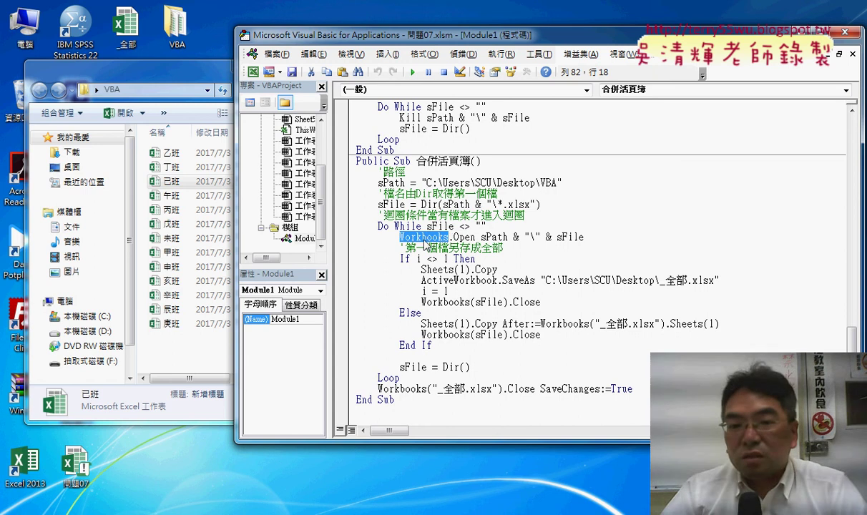
{"action": "left_click", "coordinate": [475, 237]}
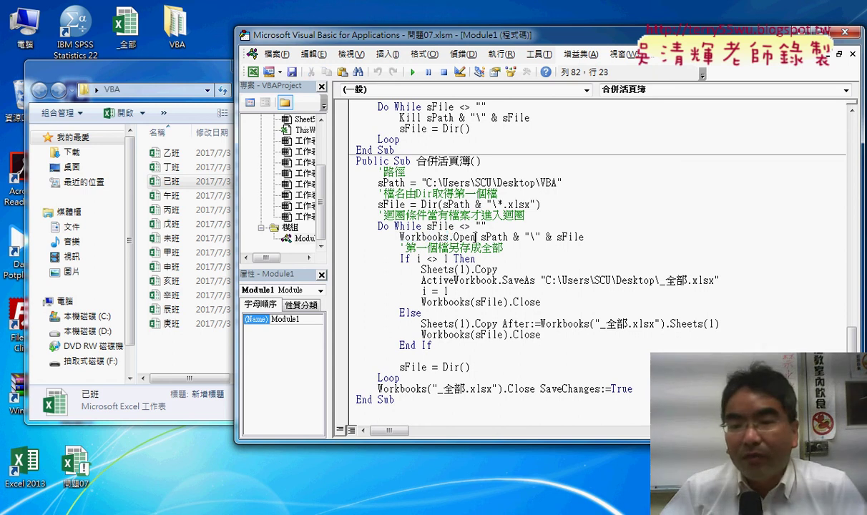
{"action": "left_click_drag", "start_coordinate": [475, 237], "coordinate": [448, 237]}
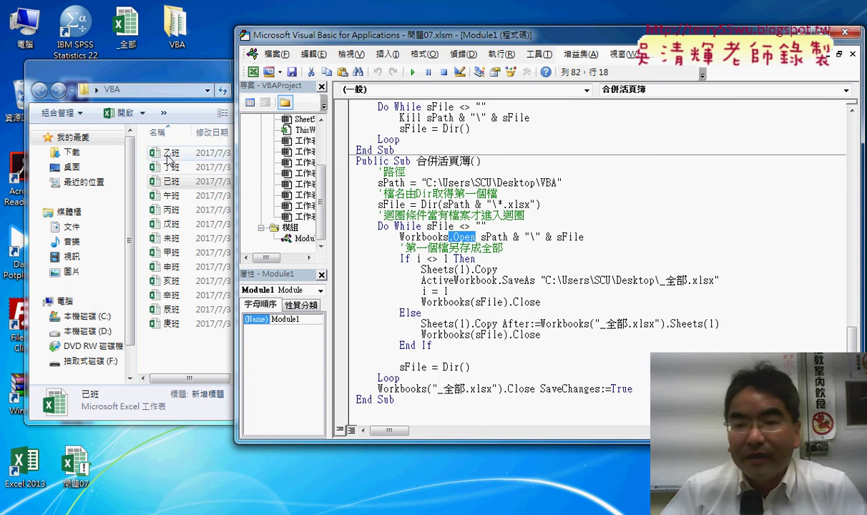
{"action": "double_click", "coordinate": [492, 237]}
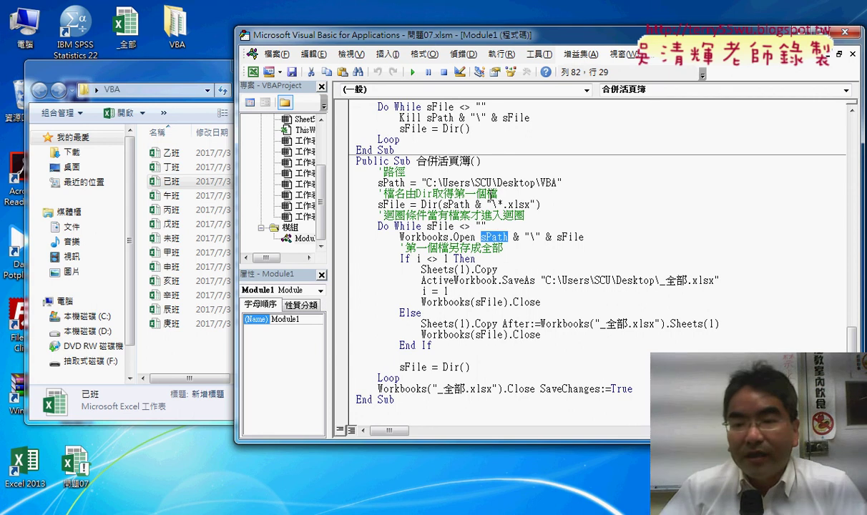
{"action": "double_click", "coordinate": [532, 237]}
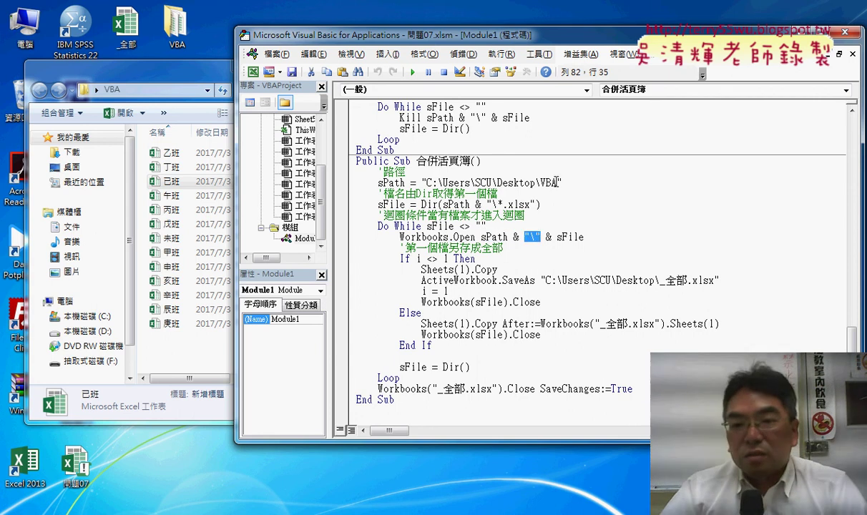
{"action": "double_click", "coordinate": [570, 237]}
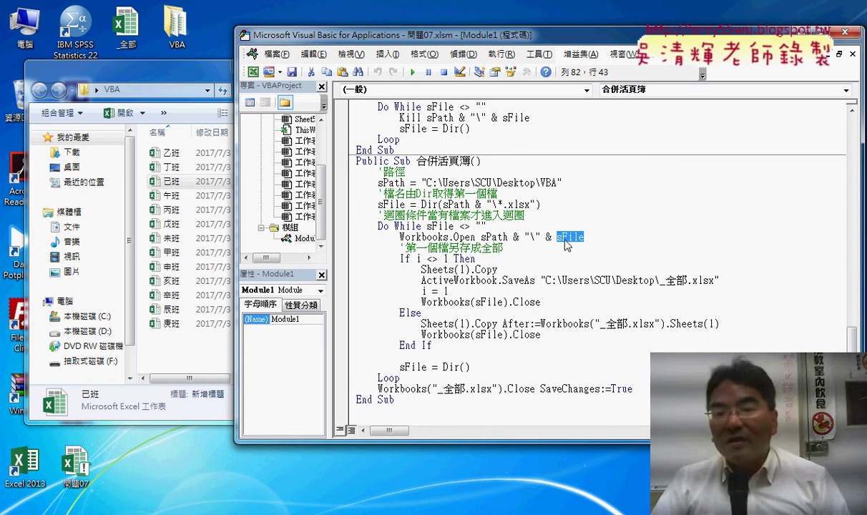
{"action": "left_click_drag", "start_coordinate": [584, 237], "coordinate": [481, 237]}
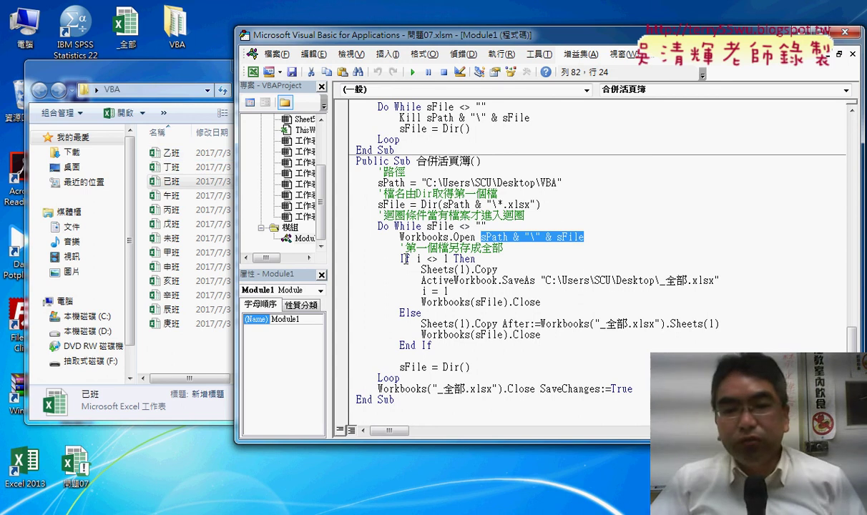
{"action": "left_click_drag", "start_coordinate": [400, 258], "coordinate": [503, 257]}
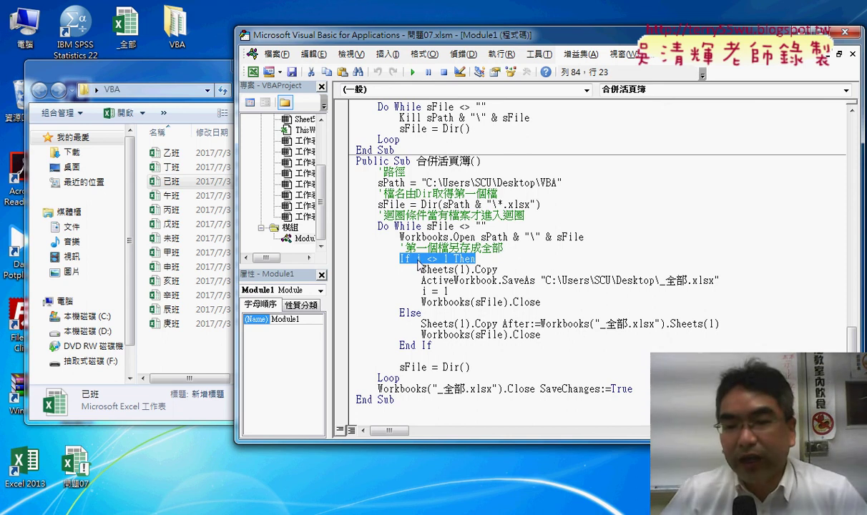
{"action": "left_click", "coordinate": [451, 259]}
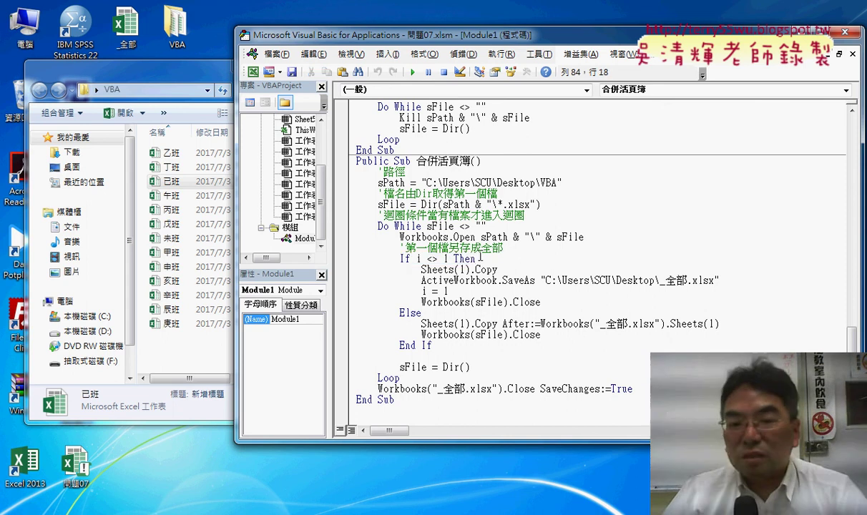
{"action": "left_click_drag", "start_coordinate": [417, 259], "coordinate": [447, 259]}
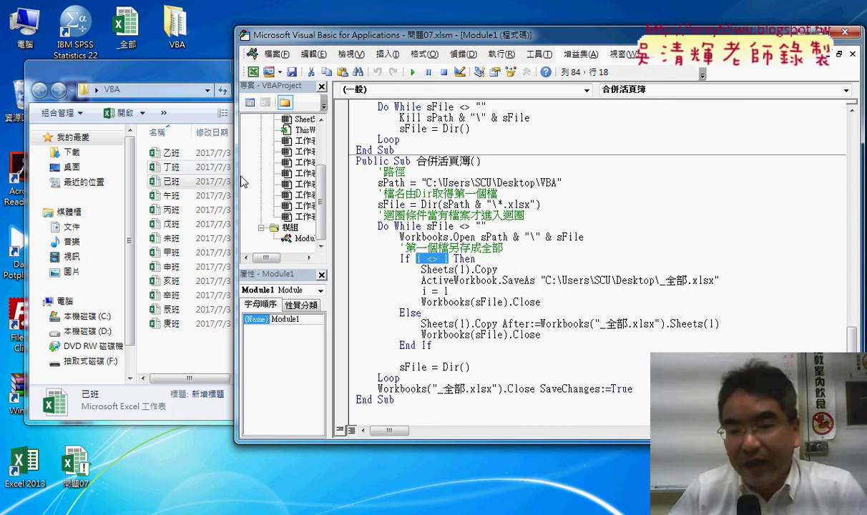
{"action": "left_click_drag", "start_coordinate": [421, 270], "coordinate": [520, 270]}
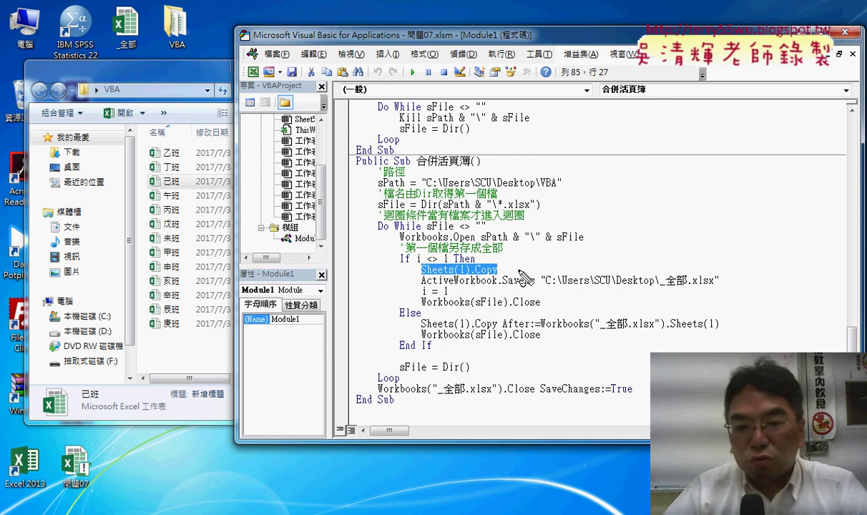
{"action": "left_click_drag", "start_coordinate": [471, 275], "coordinate": [528, 274]}
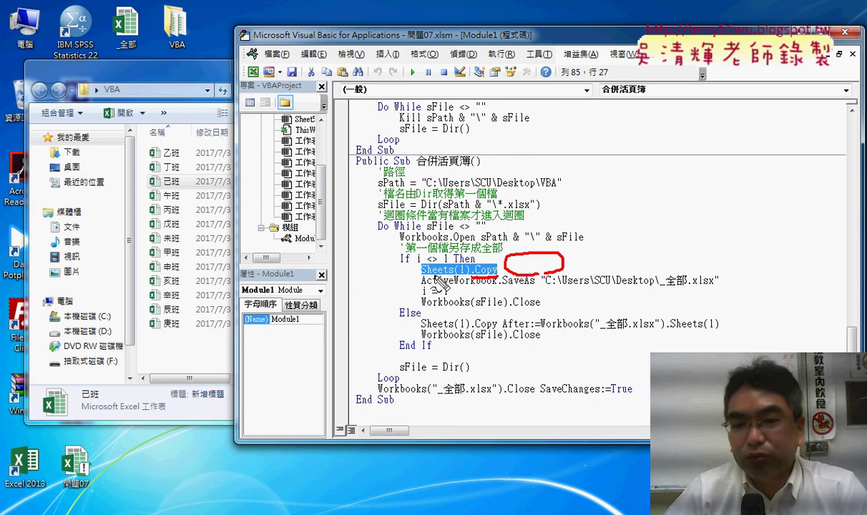
{"action": "left_click_drag", "start_coordinate": [423, 276], "coordinate": [455, 276]}
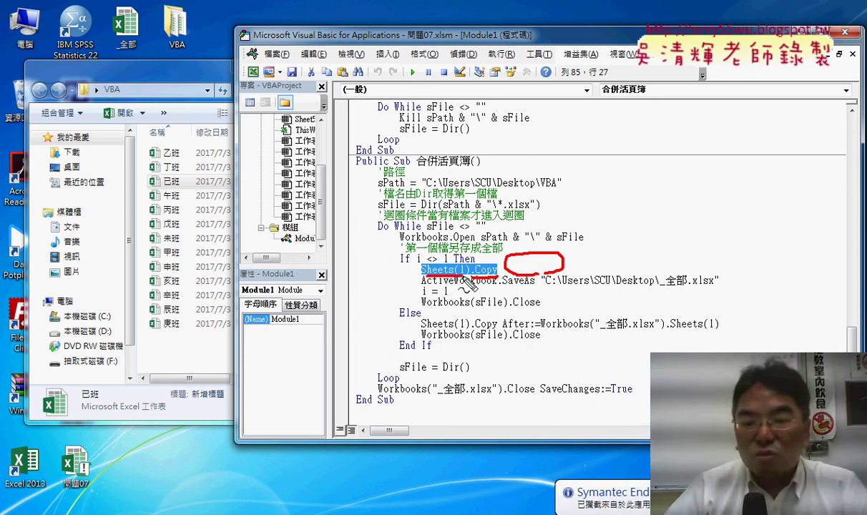
{"action": "left_click_drag", "start_coordinate": [502, 289], "coordinate": [534, 289]}
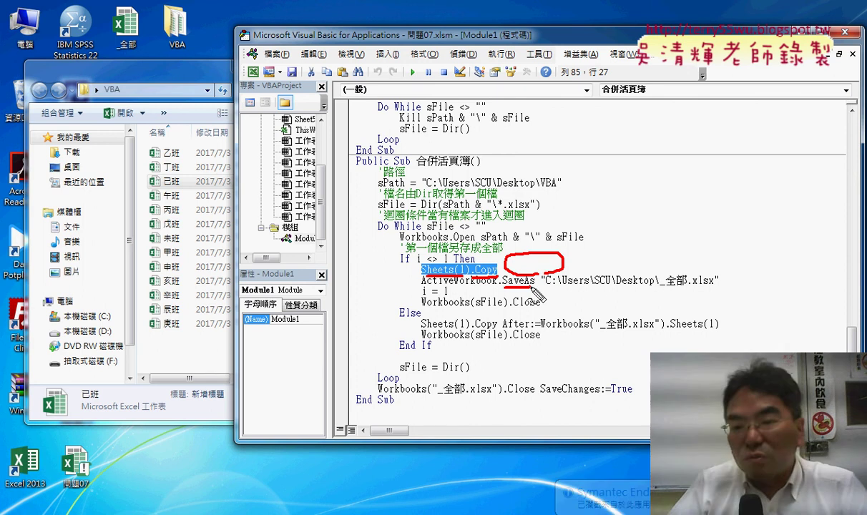
{"action": "left_click_drag", "start_coordinate": [624, 287], "coordinate": [712, 288]}
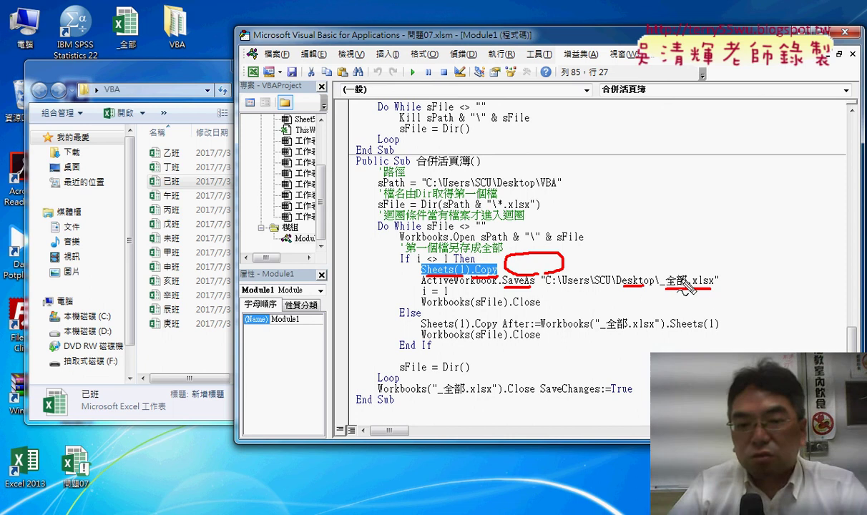
{"action": "left_click_drag", "start_coordinate": [418, 296], "coordinate": [445, 295]}
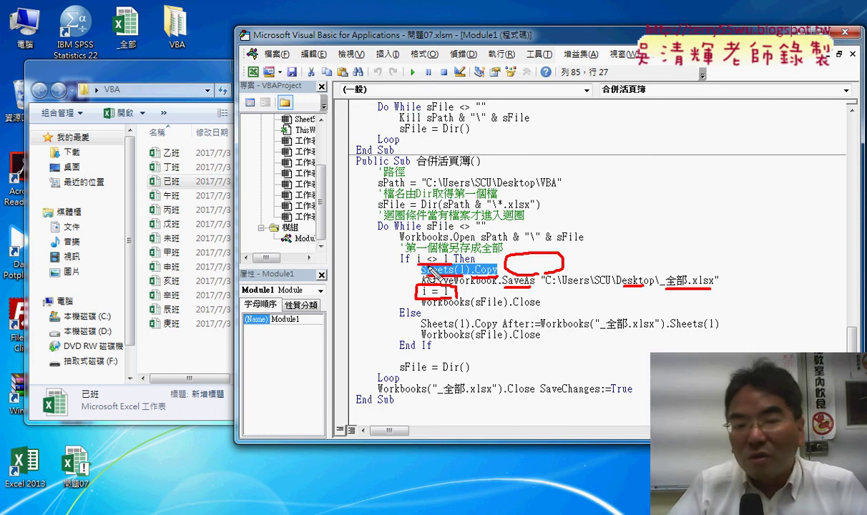
{"action": "left_click_drag", "start_coordinate": [397, 259], "coordinate": [405, 327]}
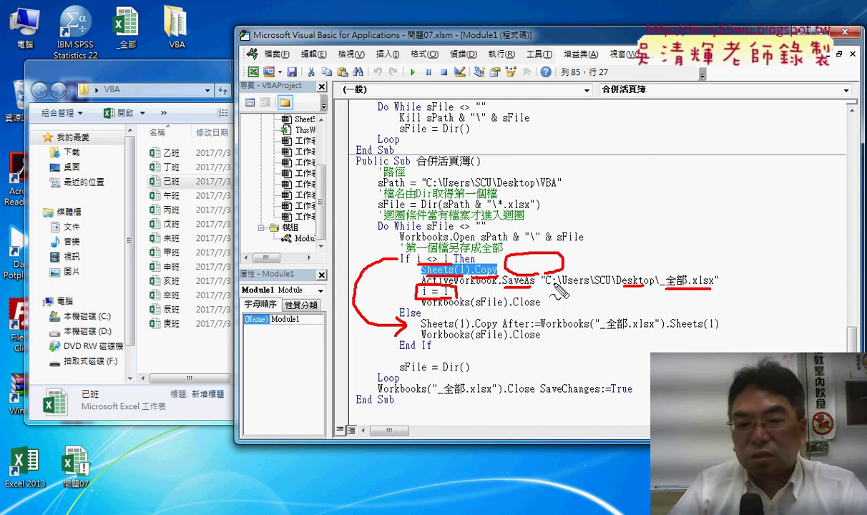
{"action": "left_click_drag", "start_coordinate": [428, 309], "coordinate": [542, 309]}
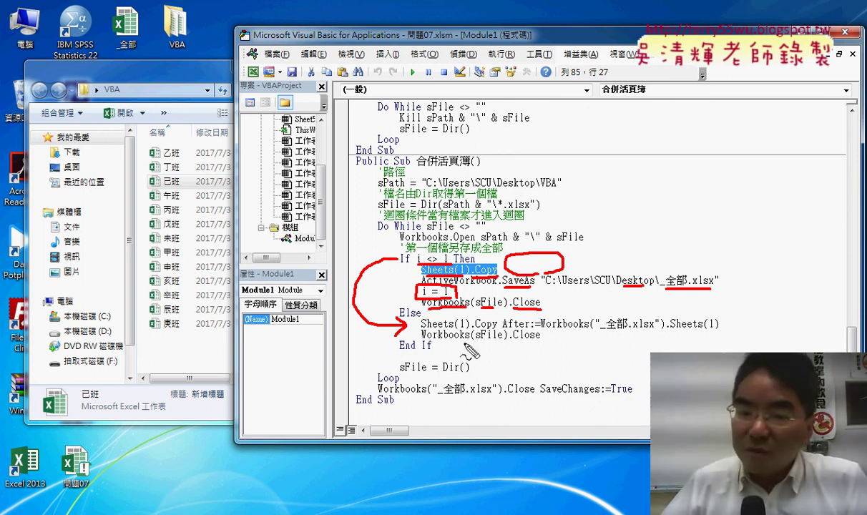
{"action": "key", "text": "Escape"}
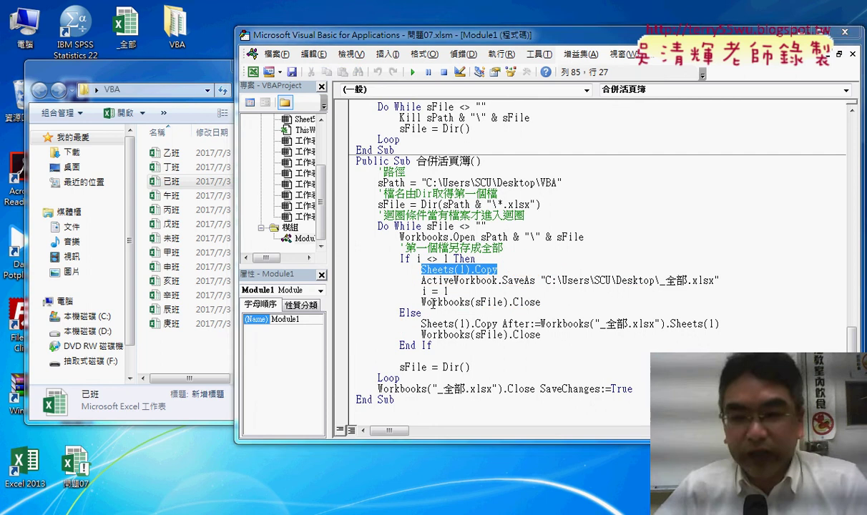
{"action": "left_click", "coordinate": [420, 302]}
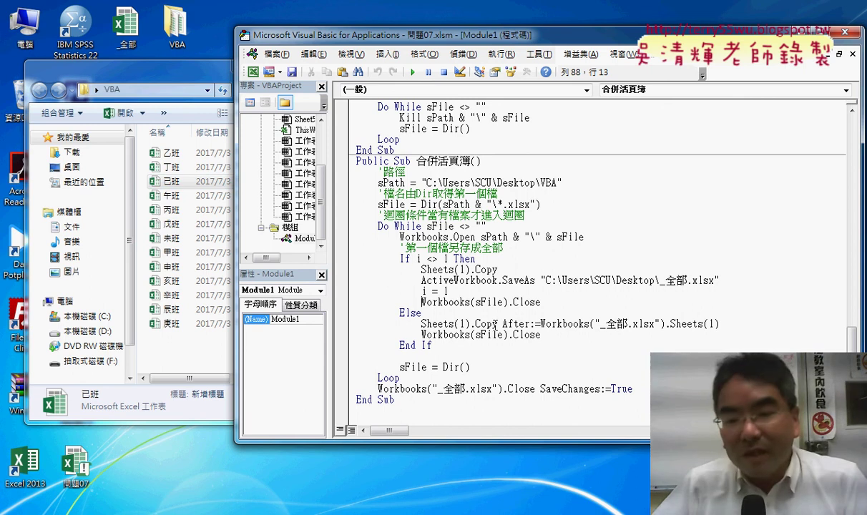
{"action": "left_click_drag", "start_coordinate": [496, 326], "coordinate": [421, 323]}
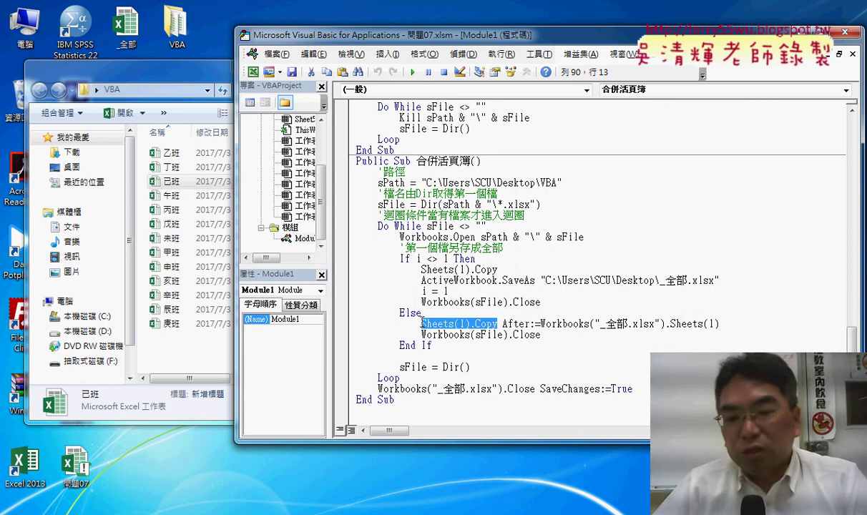
{"action": "double_click", "coordinate": [505, 324]}
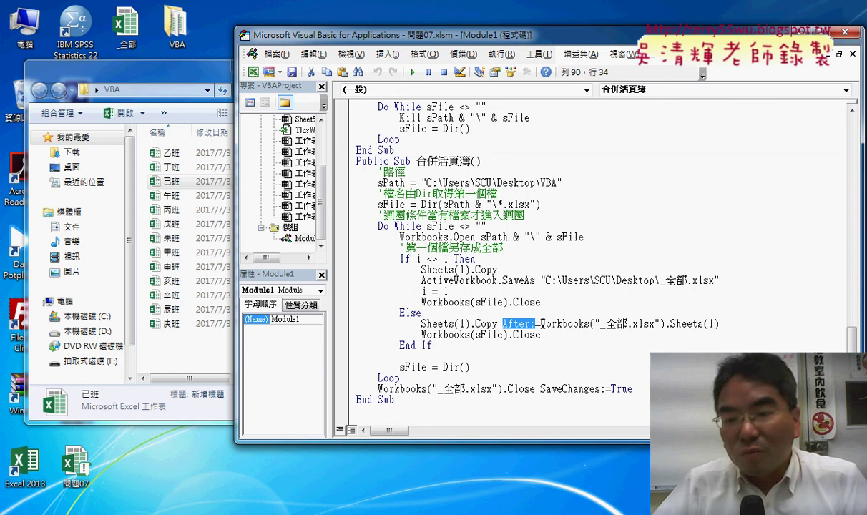
{"action": "left_click_drag", "start_coordinate": [542, 324], "coordinate": [742, 324]}
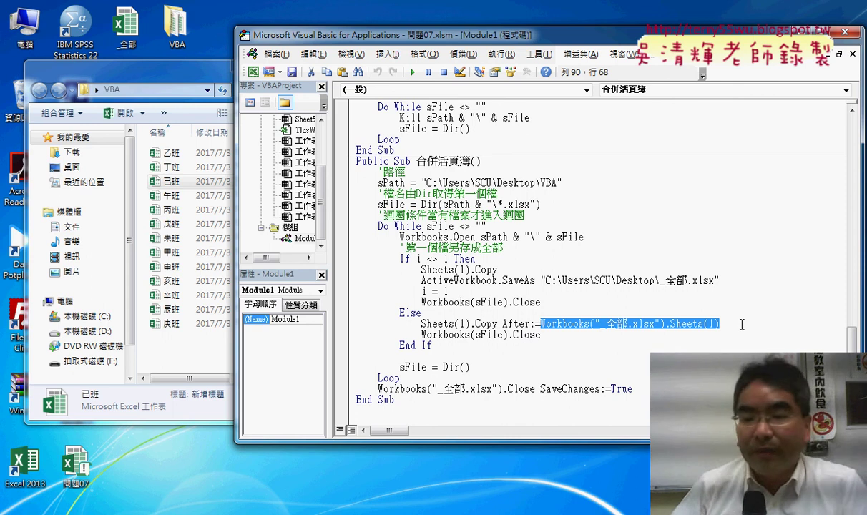
{"action": "left_click", "coordinate": [442, 367]}
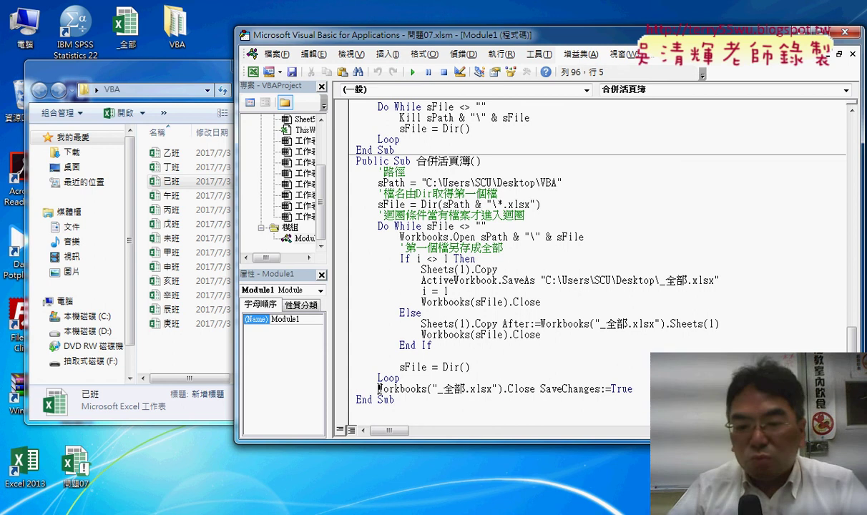
Highlight _全部.xlsx, SaveChanges:=, SaveAs, the twelve class workbooks, then the closing line
{"action": "left_click_drag", "start_coordinate": [378, 389], "coordinate": [501, 389]}
{"action": "left_click", "coordinate": [530, 389]}
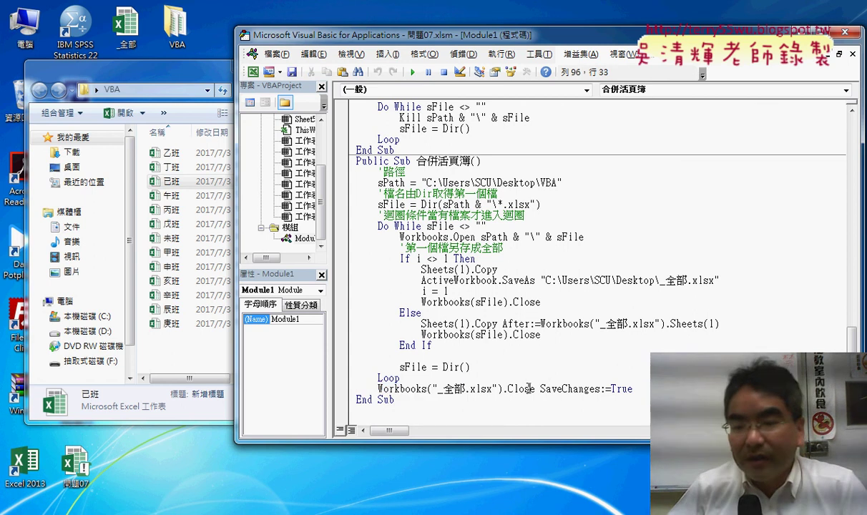
{"action": "left_click_drag", "start_coordinate": [541, 390], "coordinate": [599, 389]}
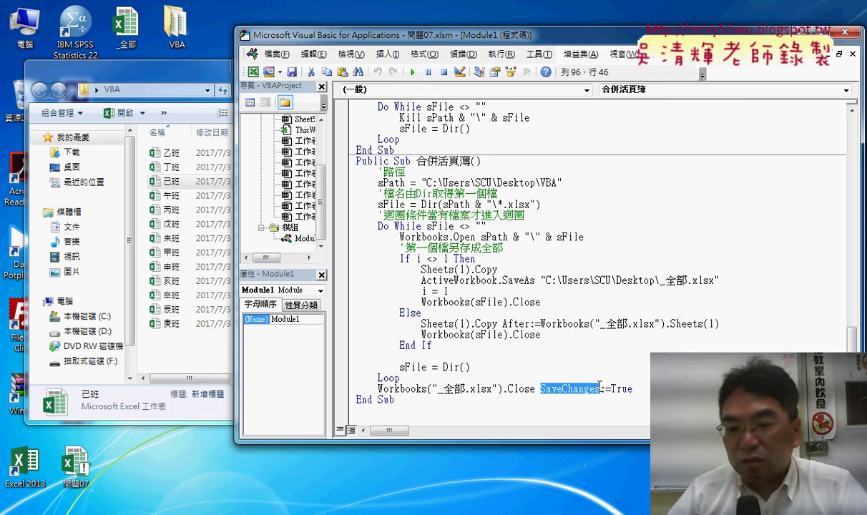
{"action": "left_click_drag", "start_coordinate": [600, 388], "coordinate": [607, 388]}
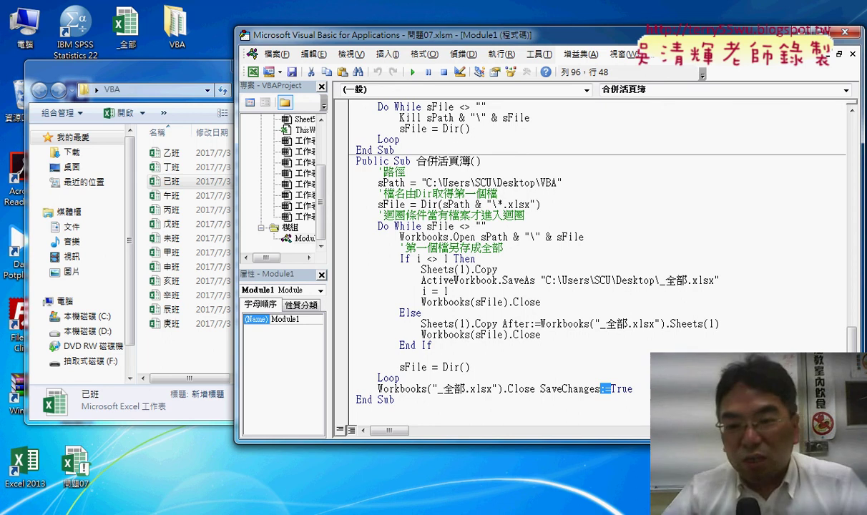
{"action": "double_click", "coordinate": [506, 280]}
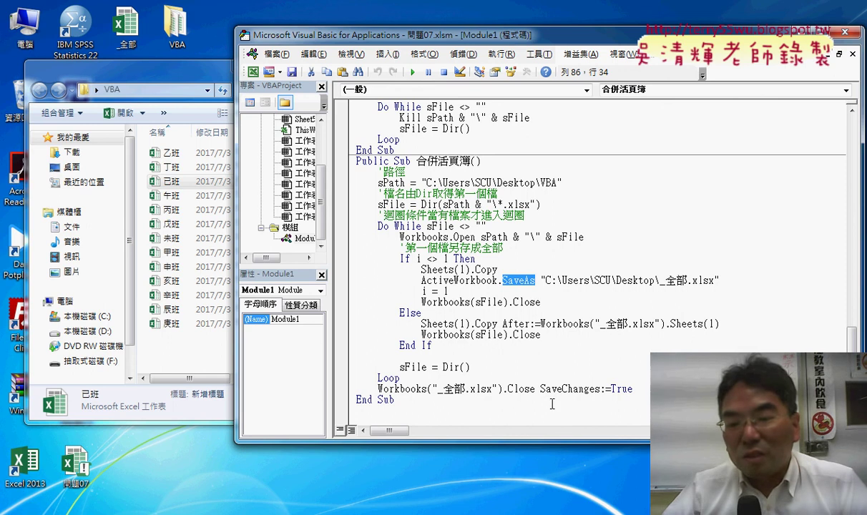
{"action": "left_click", "coordinate": [518, 388]}
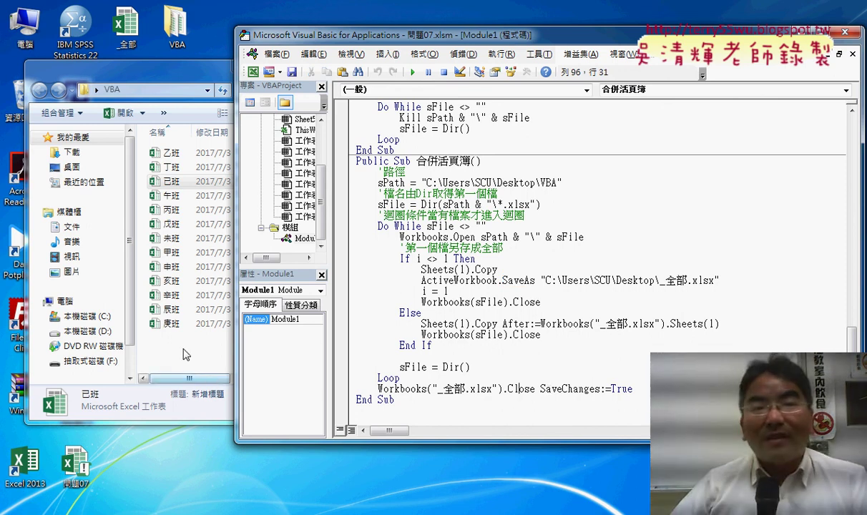
{"action": "left_click_drag", "start_coordinate": [200, 361], "coordinate": [214, 170]}
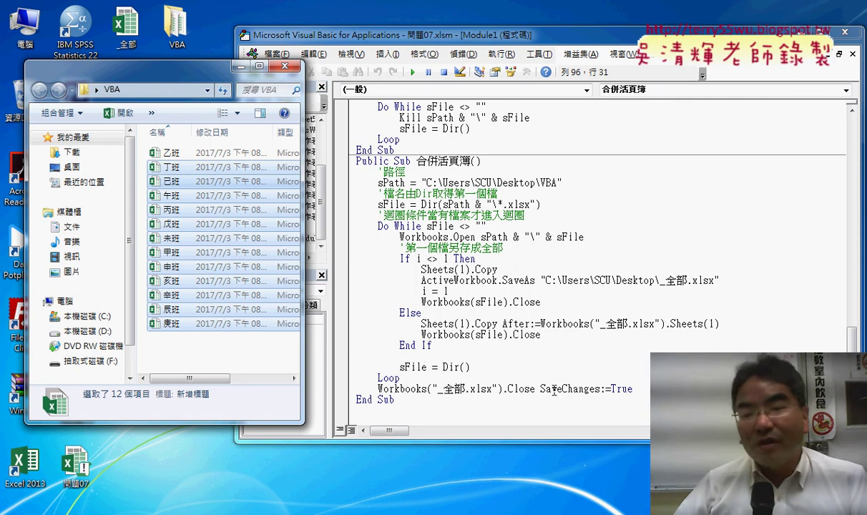
{"action": "left_click_drag", "start_coordinate": [637, 389], "coordinate": [378, 390]}
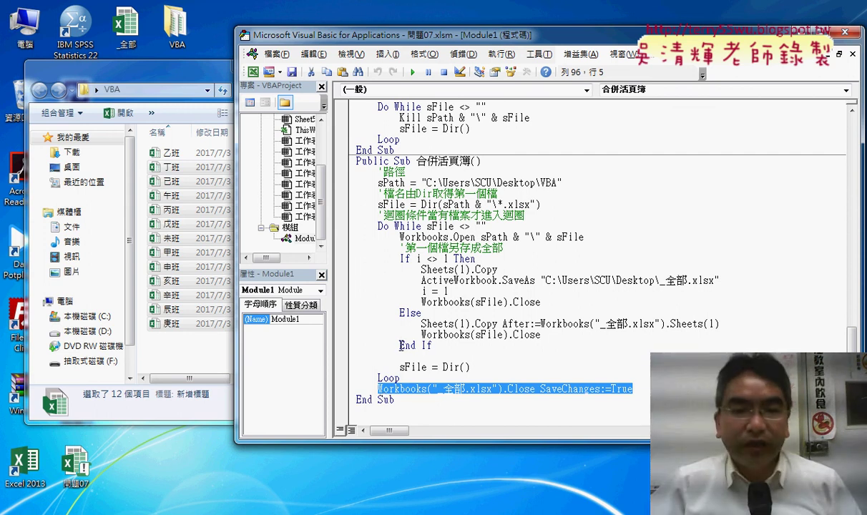
Run 刪除檔案_FileDialog to delete the files in the desktop VBA folder
{"action": "left_click", "coordinate": [488, 289]}
{"action": "scroll", "coordinate": [482, 295], "scroll_direction": "up", "scroll_amount": 2}
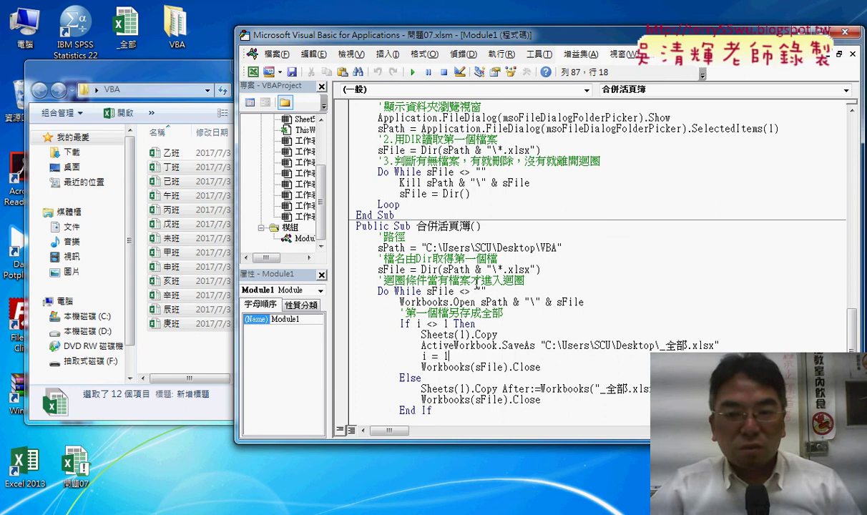
{"action": "scroll", "coordinate": [469, 166], "scroll_direction": "up", "scroll_amount": 1}
{"action": "left_click", "coordinate": [430, 162]}
{"action": "left_click", "coordinate": [412, 71]}
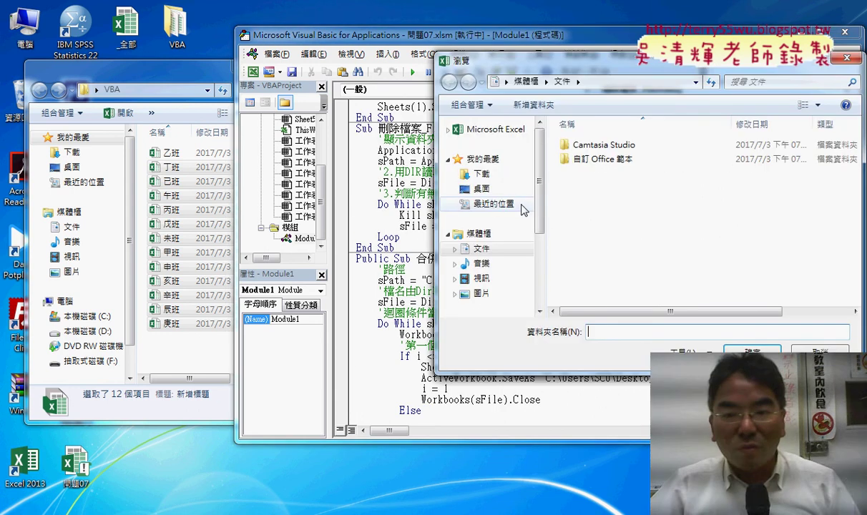
{"action": "left_click", "coordinate": [483, 188]}
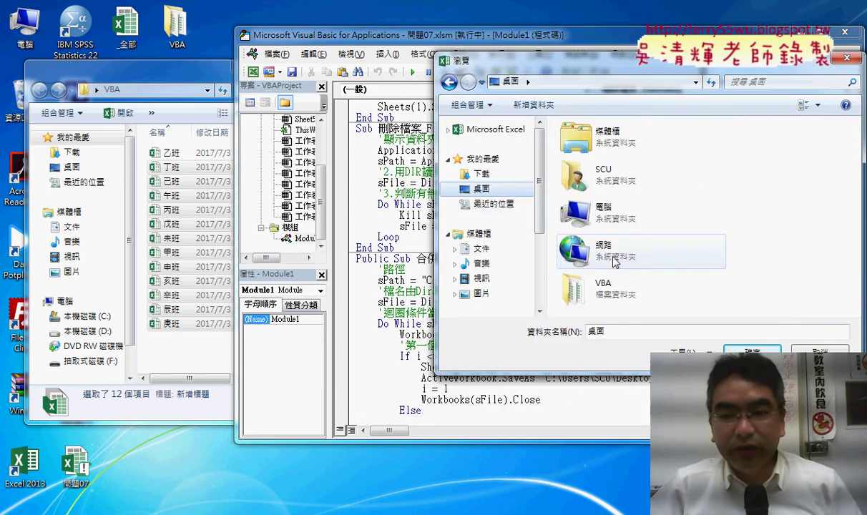
{"action": "double_click", "coordinate": [614, 294]}
{"action": "left_click", "coordinate": [751, 350]}
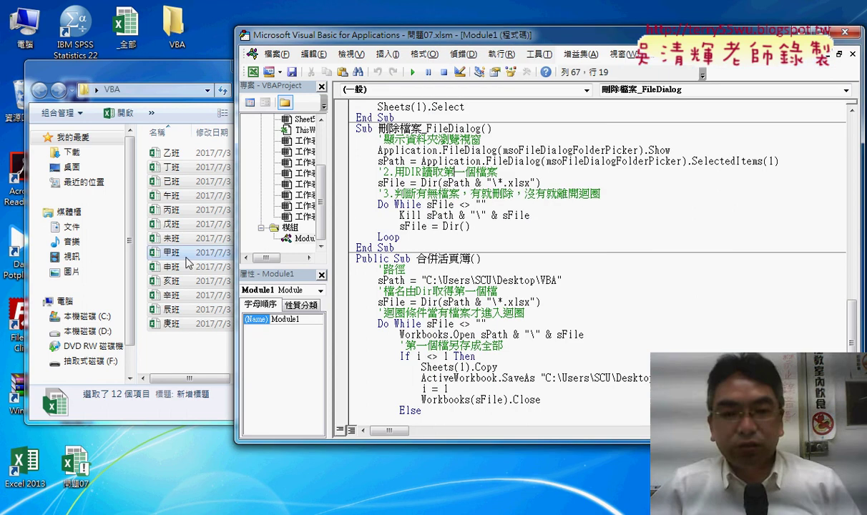
Step through 合併活頁簿 on the empty folder and end it after the out-of-range error
{"action": "left_click", "coordinate": [486, 324]}
{"action": "scroll", "coordinate": [487, 323], "scroll_direction": "down", "scroll_amount": 2}
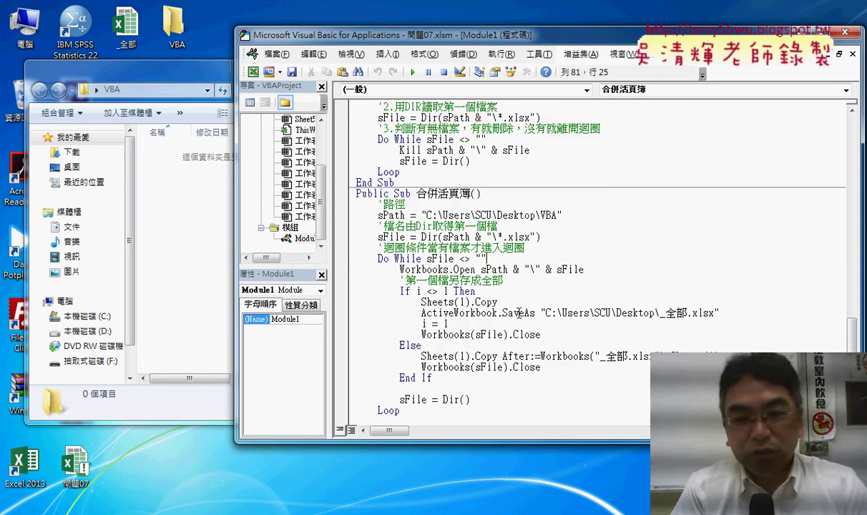
{"action": "key", "text": "F8"}
{"action": "key", "text": "F8"}
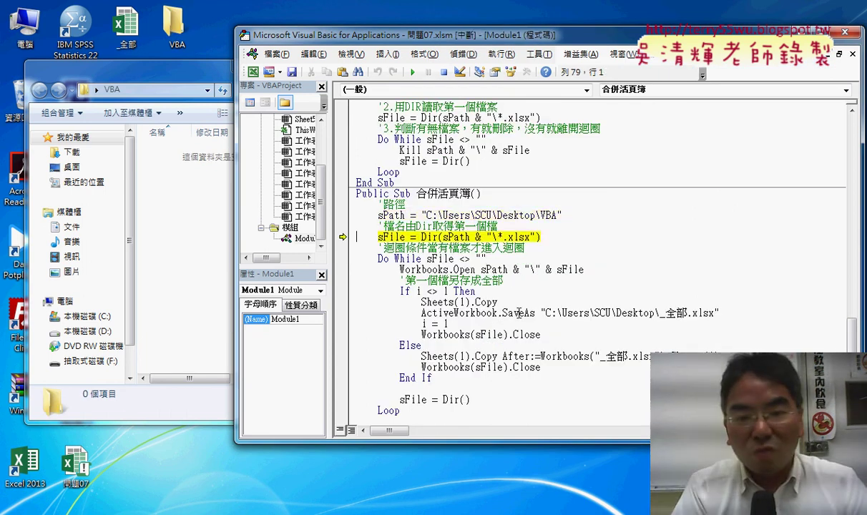
{"action": "key", "text": "F8"}
{"action": "key", "text": "F8"}
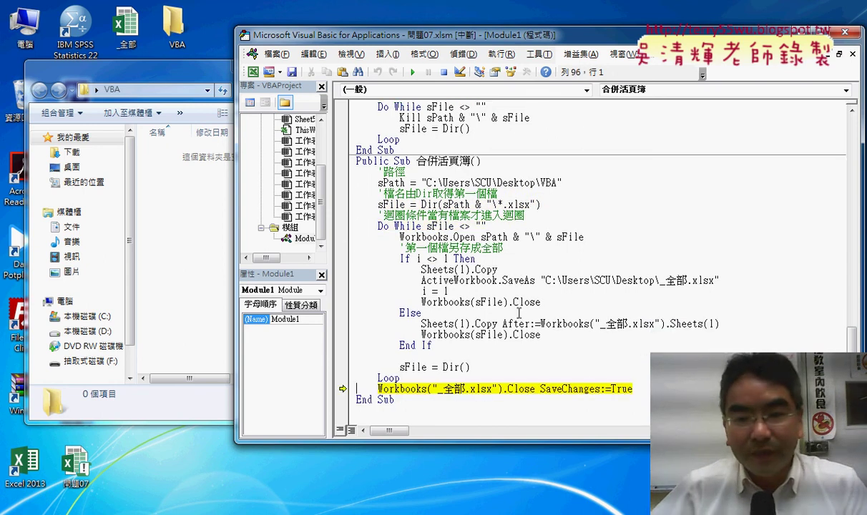
{"action": "key", "text": "F8"}
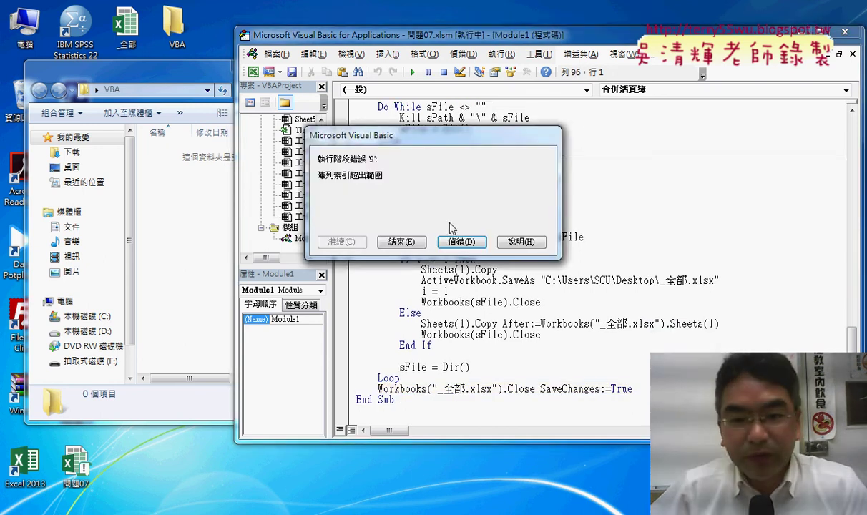
{"action": "left_click", "coordinate": [415, 242]}
Run 批次將工作表轉存為工作簿_FileDialog to re-export the class sheets into the VBA folder
{"action": "scroll", "coordinate": [470, 186], "scroll_direction": "up", "scroll_amount": 2}
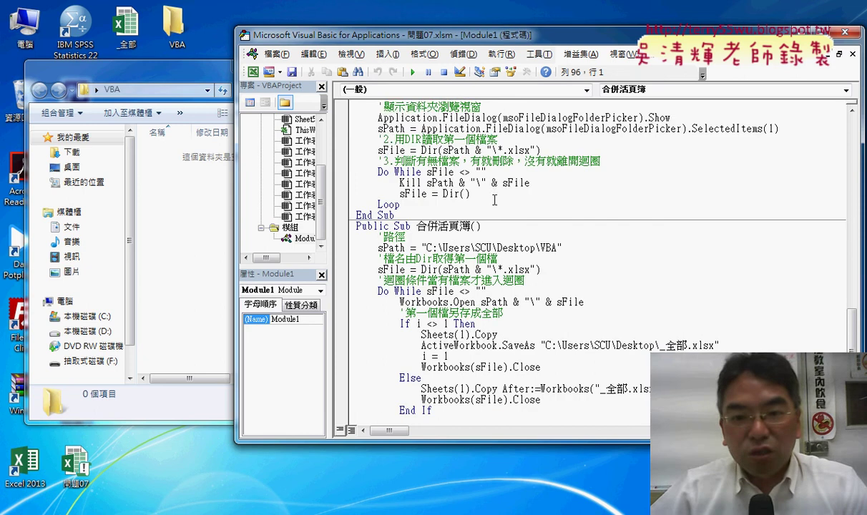
{"action": "scroll", "coordinate": [470, 179], "scroll_direction": "up", "scroll_amount": 5}
{"action": "scroll", "coordinate": [470, 176], "scroll_direction": "up", "scroll_amount": 1}
{"action": "left_click", "coordinate": [470, 172]}
{"action": "left_click", "coordinate": [412, 71]}
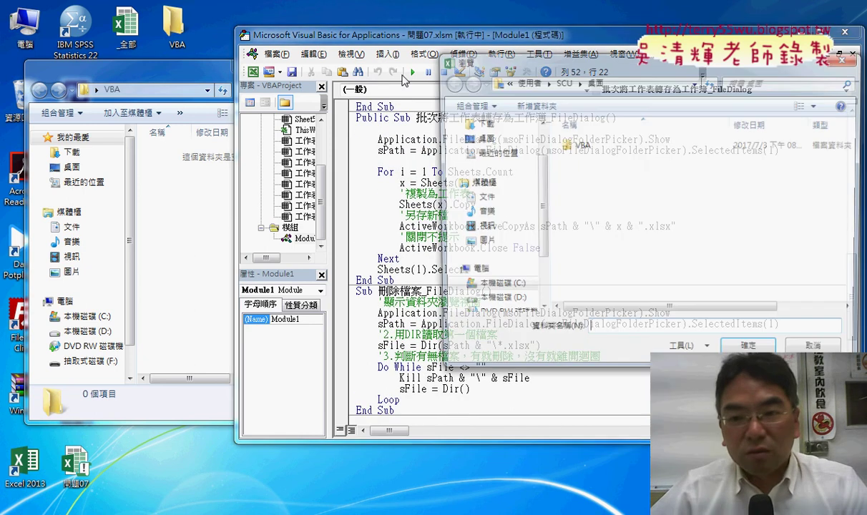
{"action": "double_click", "coordinate": [580, 144]}
{"action": "key", "text": "Return"}
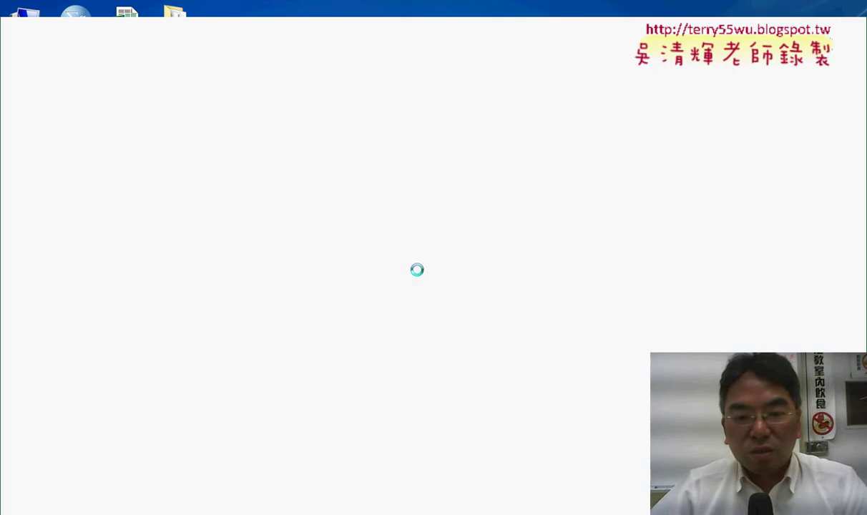
Start stepping through 合併活頁簿 again from its first line
{"action": "scroll", "coordinate": [469, 280], "scroll_direction": "down", "scroll_amount": 4}
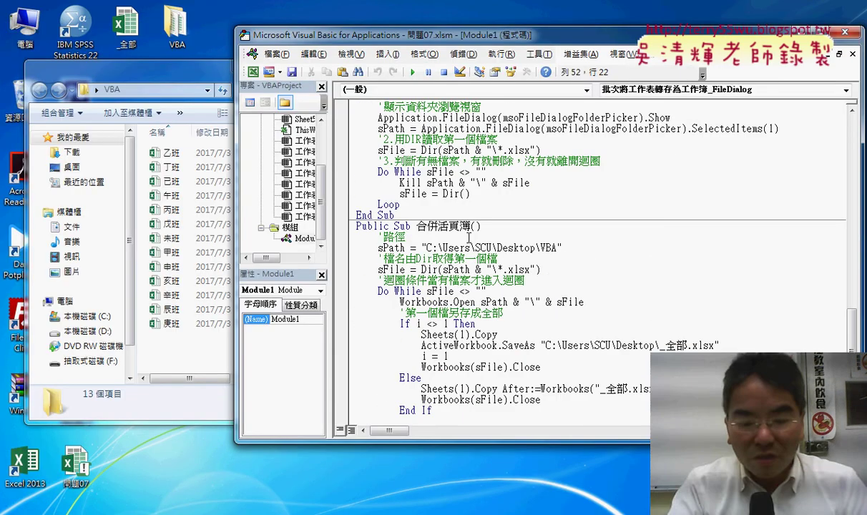
{"action": "left_click", "coordinate": [461, 248]}
{"action": "key", "text": "F8"}
Step through the Do While and Workbooks.Open lines so 丁班.xlsx opens
{"action": "key", "text": "F8"}
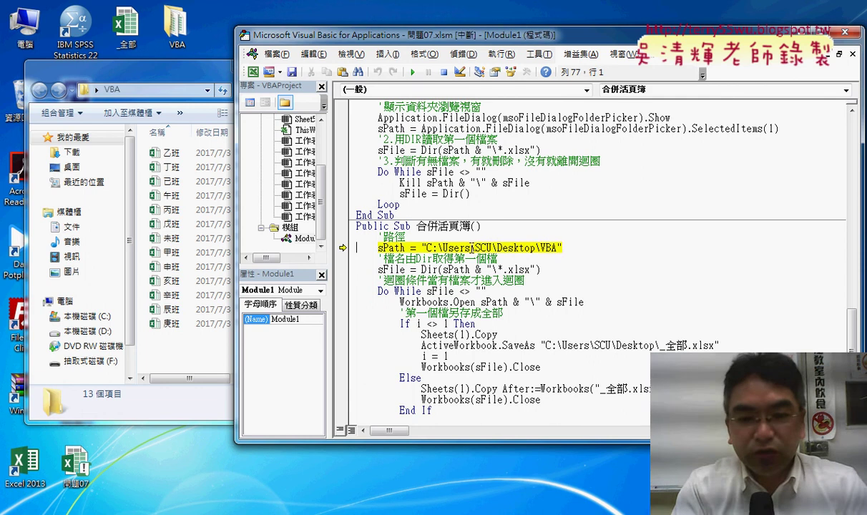
{"action": "key", "text": "F8"}
{"action": "key", "text": "F8"}
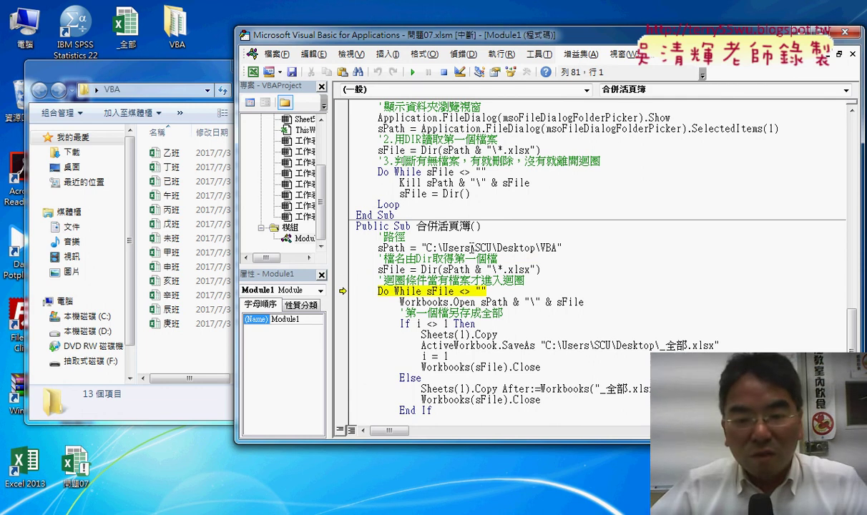
{"action": "mouse_move", "coordinate": [399, 269]}
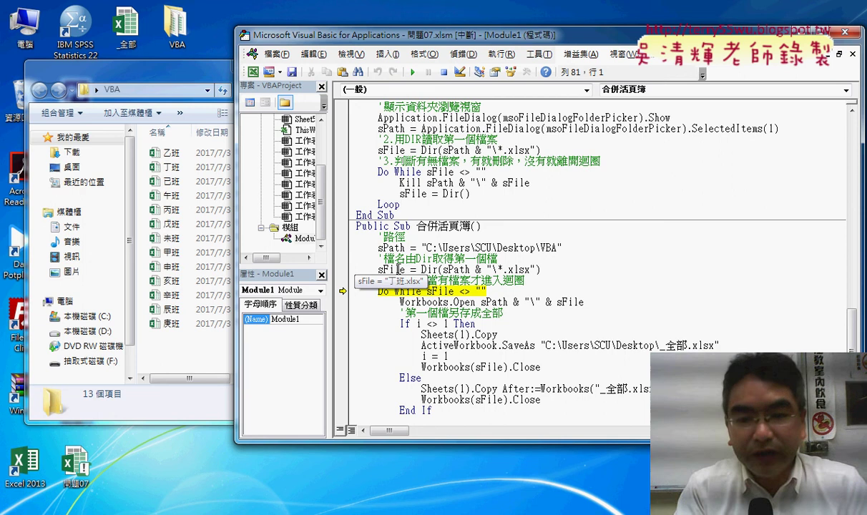
{"action": "key", "text": "F8"}
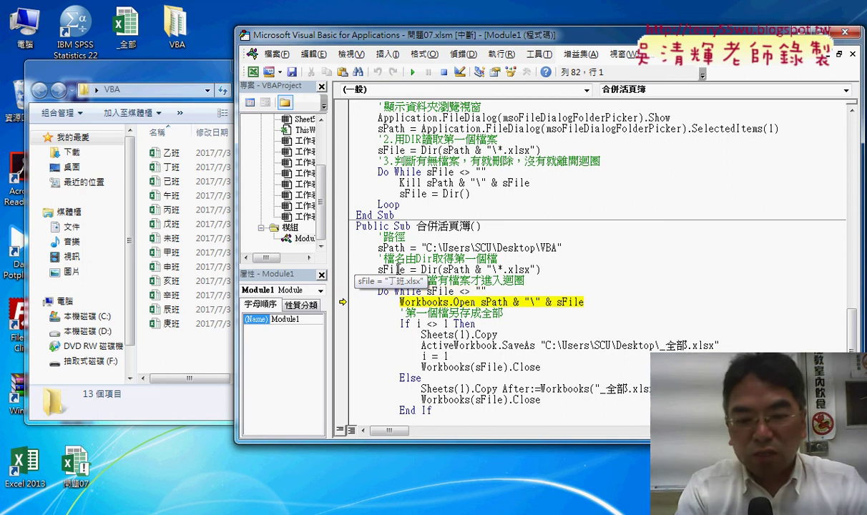
{"action": "key", "text": "F8"}
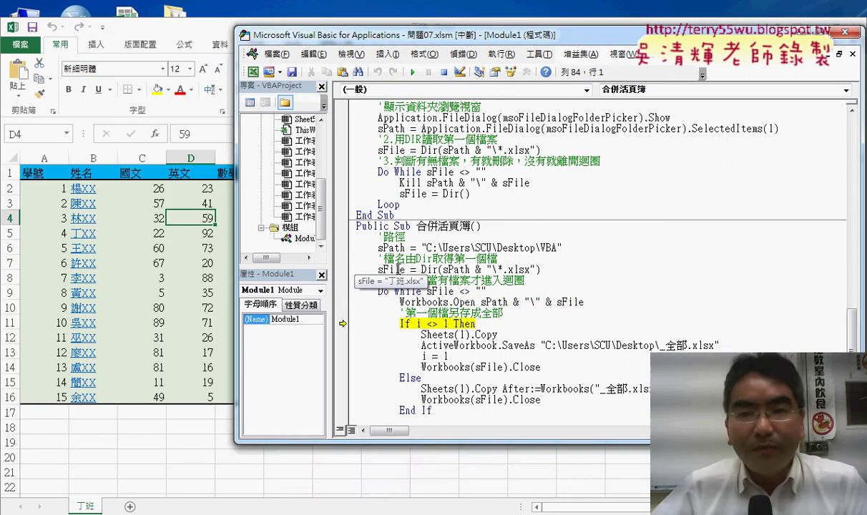
Step through If i <> 1 Then and Sheets(1).Copy to copy 丁班's sheet into a new workbook
{"action": "left_click_drag", "start_coordinate": [481, 40], "coordinate": [481, 85]}
{"action": "scroll", "coordinate": [517, 309], "scroll_direction": "down", "scroll_amount": 2}
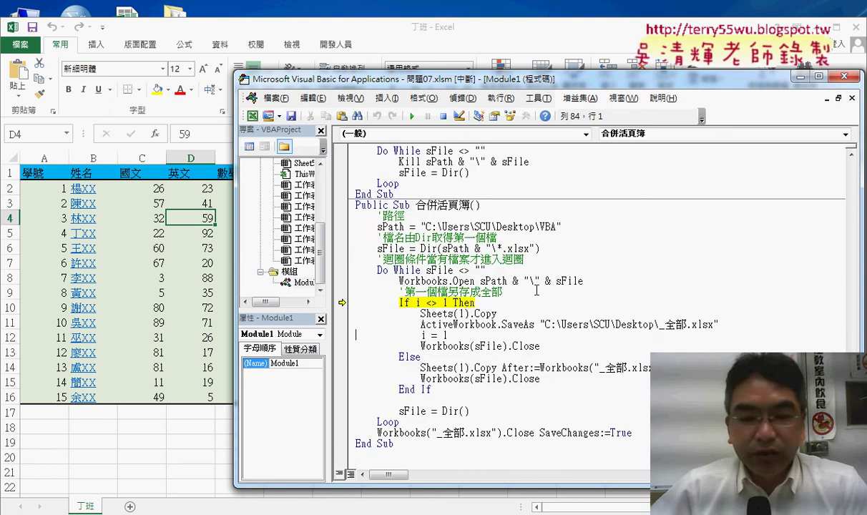
{"action": "key", "text": "F8"}
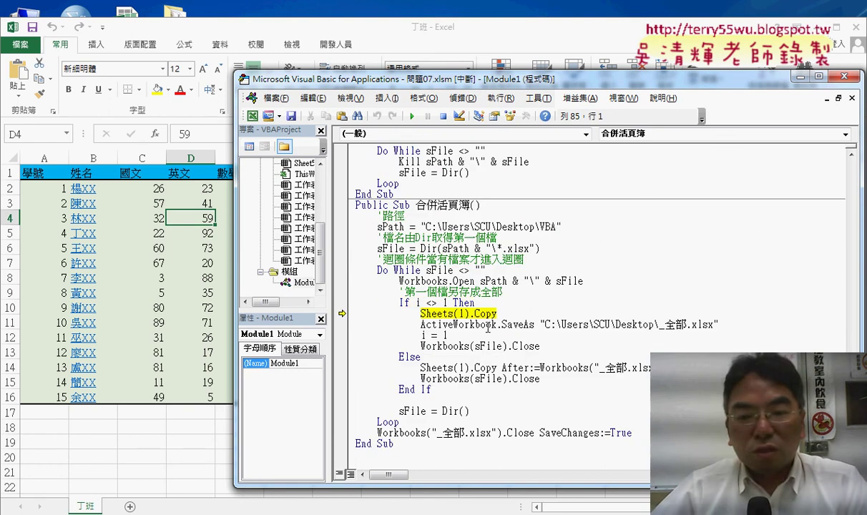
{"action": "mouse_move", "coordinate": [420, 304]}
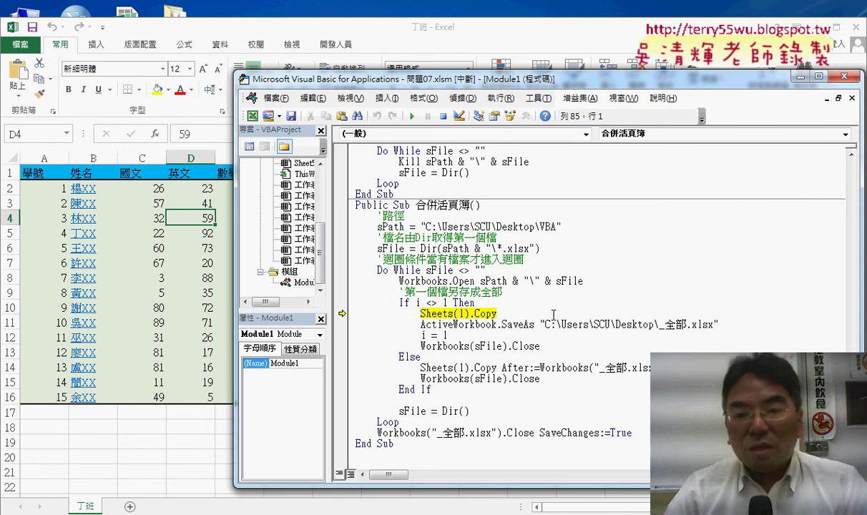
{"action": "key", "text": "F8"}
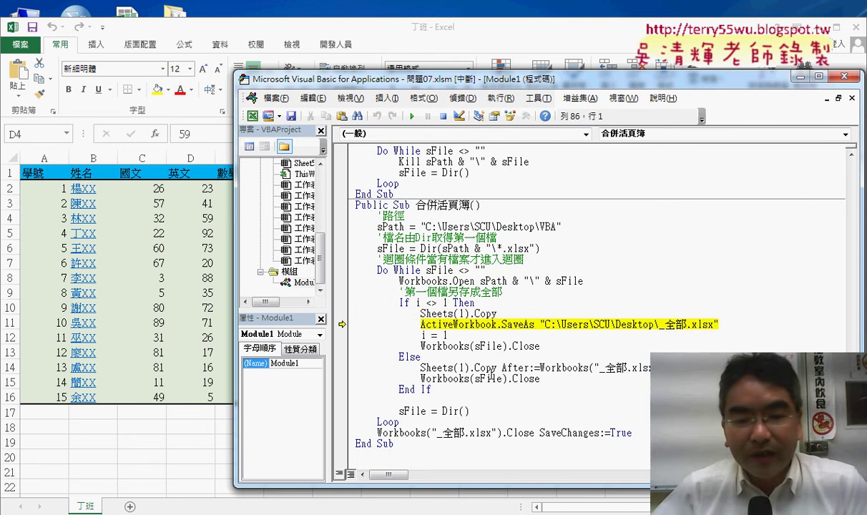
Switch to the new 活頁簿14 workbook to view the copied 丁班 sheet
{"action": "mouse_move", "coordinate": [238, 510]}
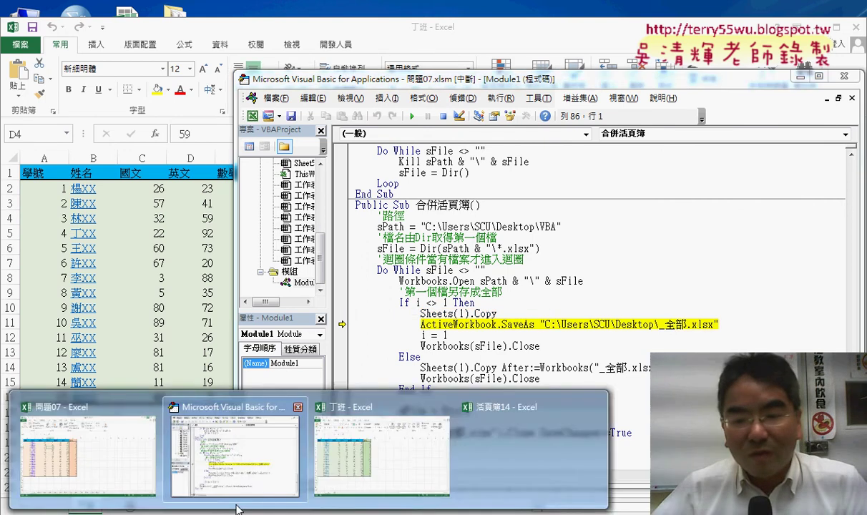
{"action": "left_click", "coordinate": [507, 461]}
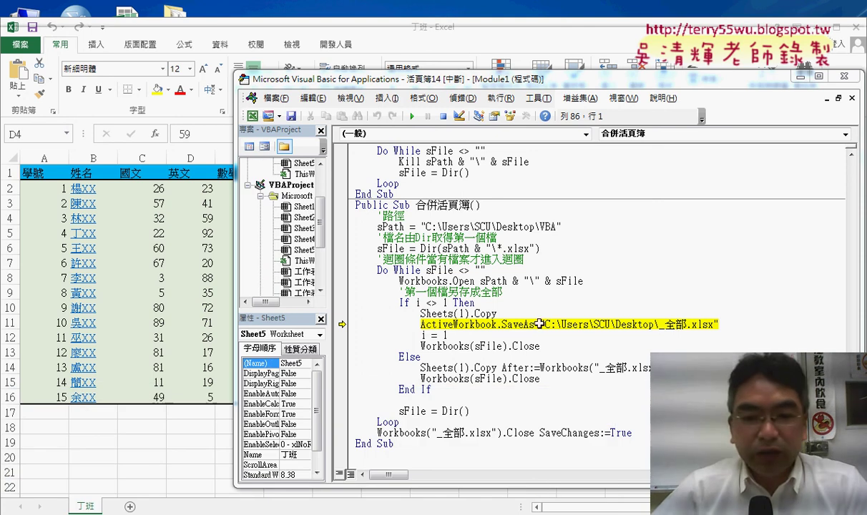
{"action": "mouse_move", "coordinate": [238, 509]}
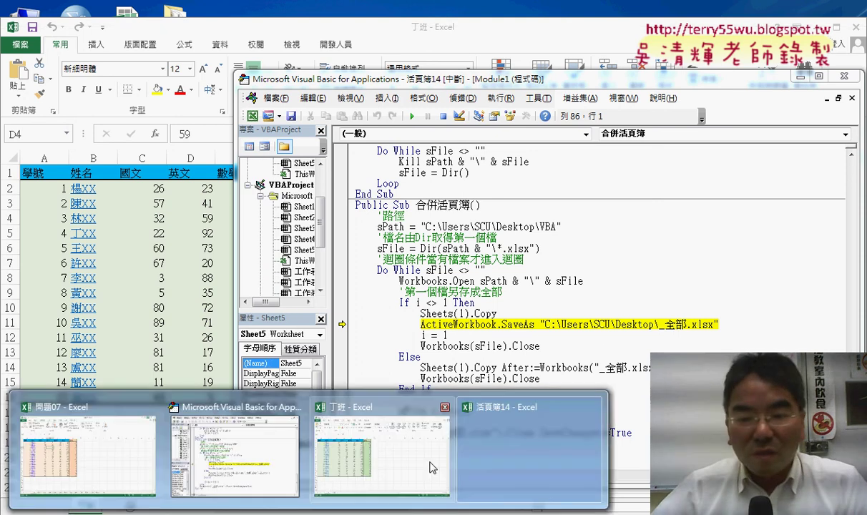